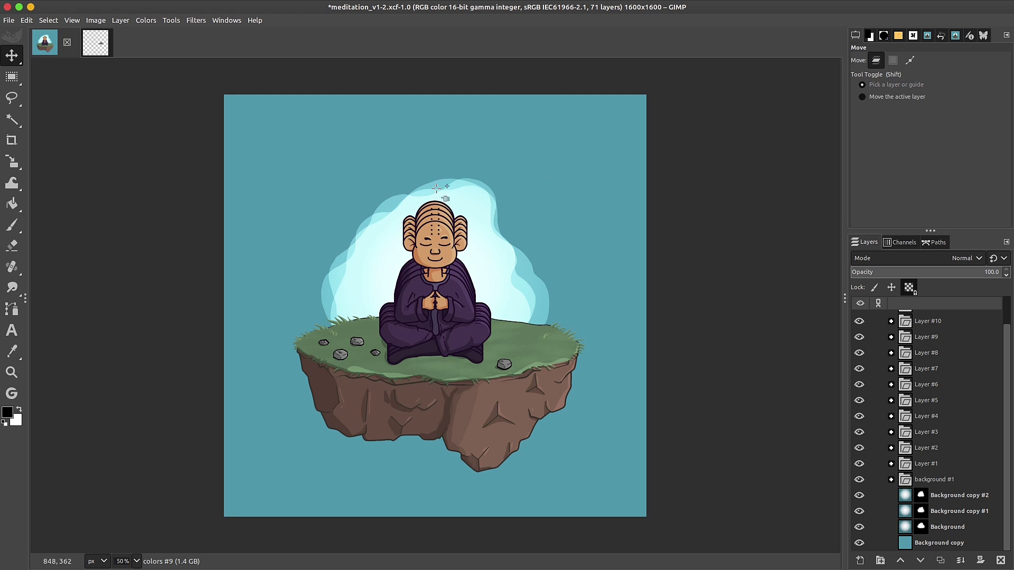
Step: Open the personal plug-ins folder from Preferences > Folders > Plug-ins in the file manager
left_click(26, 22)
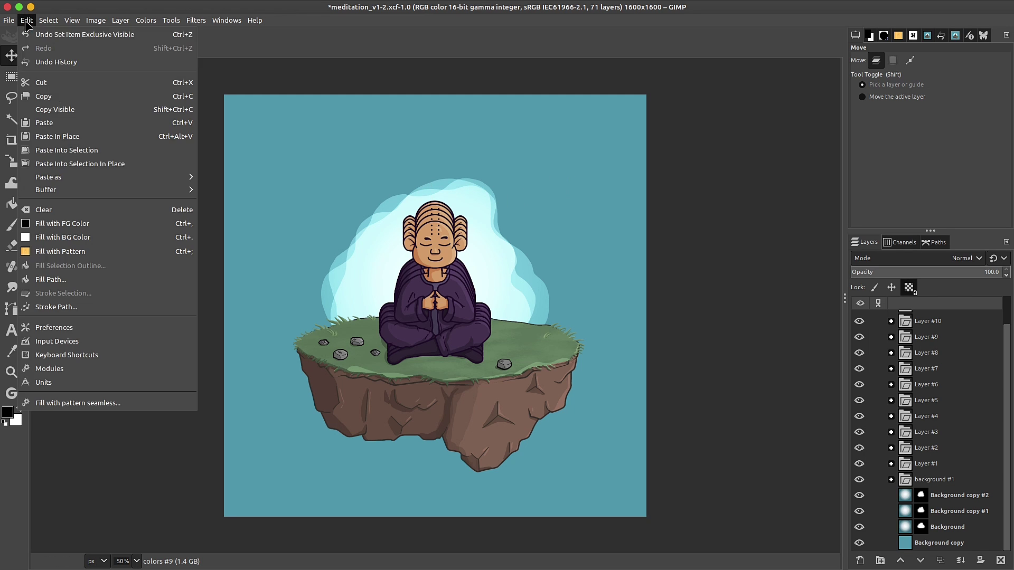
left_click(95, 326)
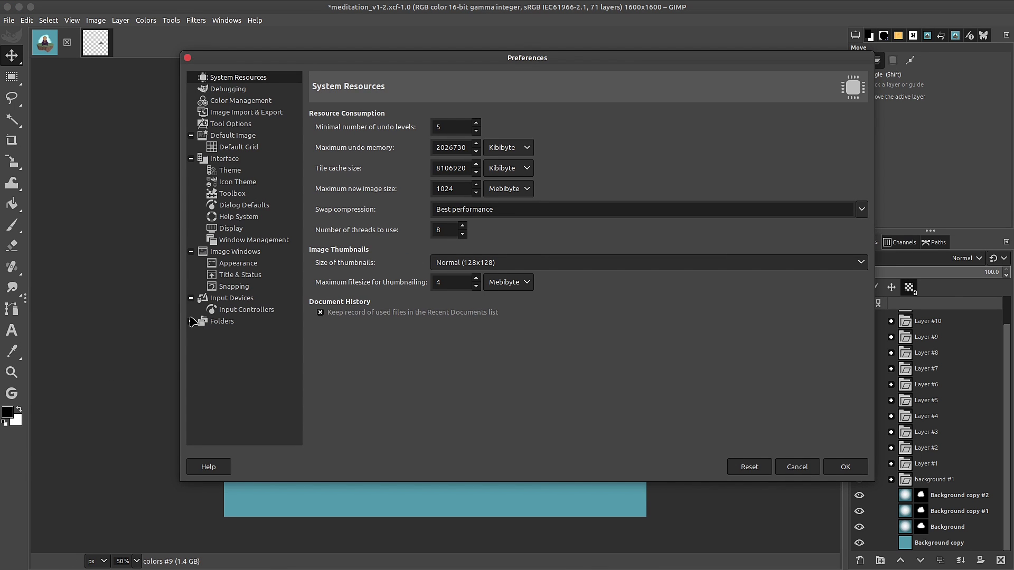
left_click(191, 321)
left_click(237, 427)
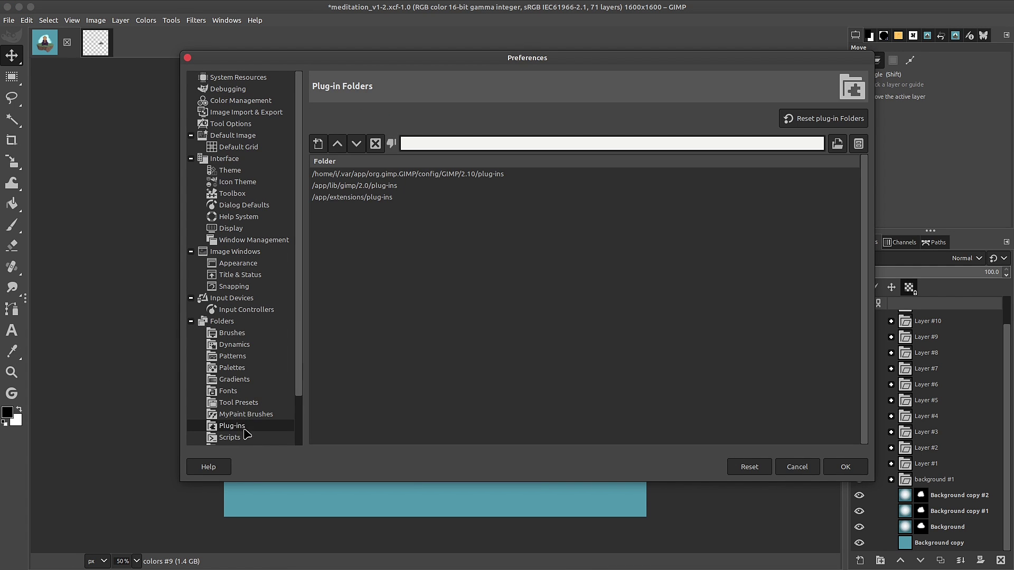
left_click(417, 177)
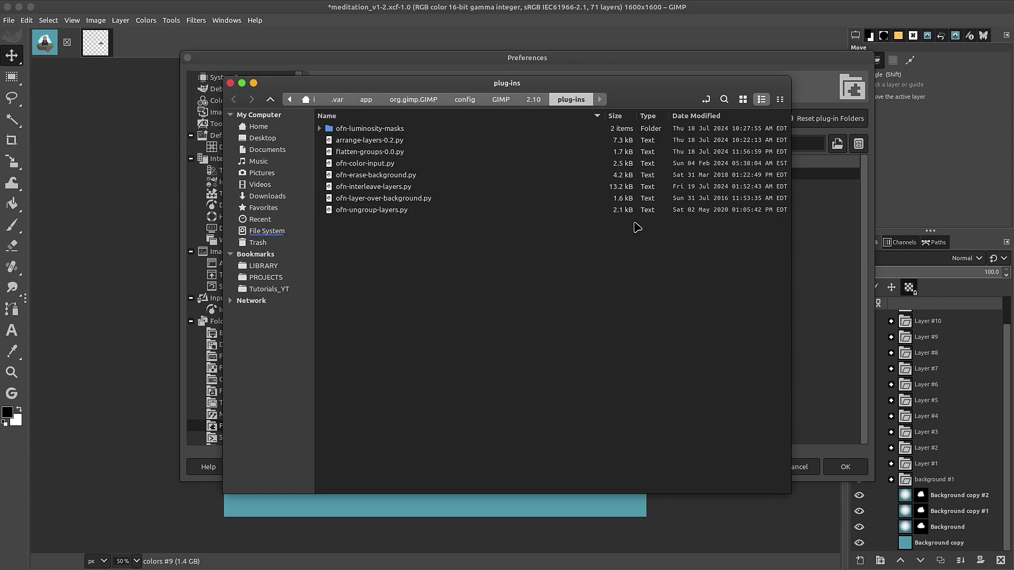
Step: Reposition the file manager, go up to the 2.10 folder and reopen plug-ins to browse the ofn scripts
left_click_drag(517, 87, 547, 88)
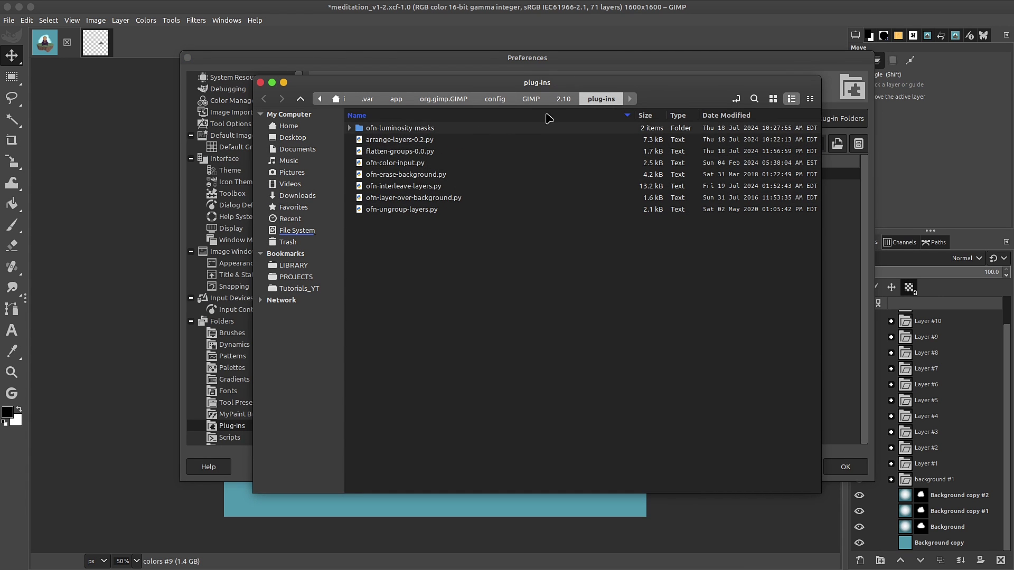
left_click(563, 99)
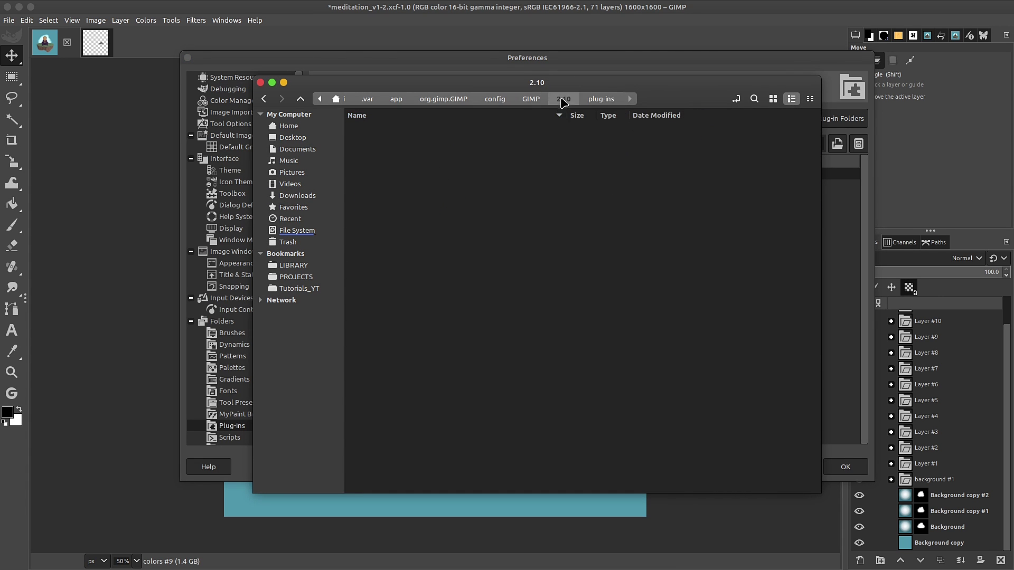
double_click(390, 360)
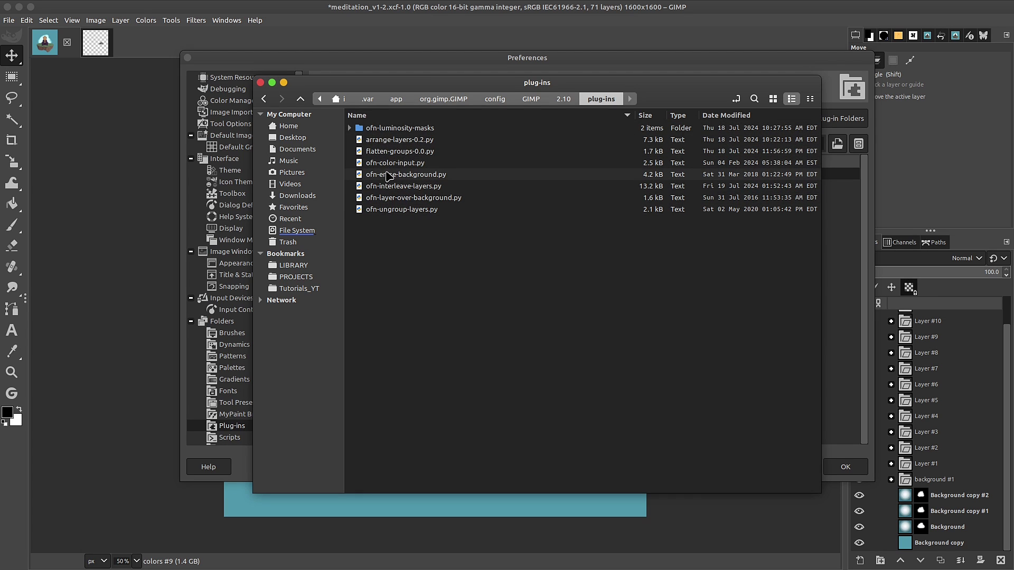
left_click(404, 190)
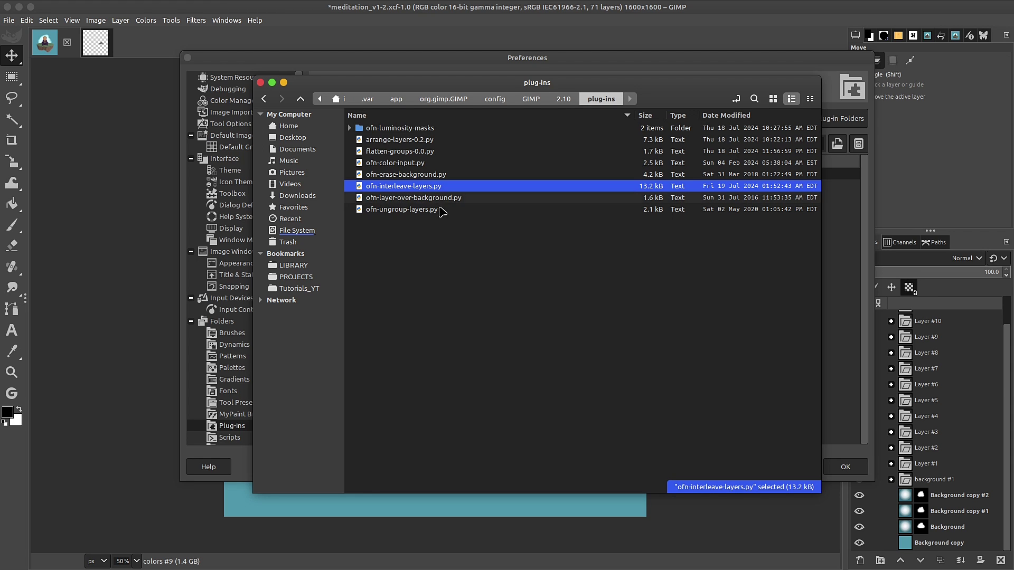
Step: Confirm flatten-groups-0.0.py is executable in its Properties, then close the file manager and cancel Preferences
left_click(418, 153)
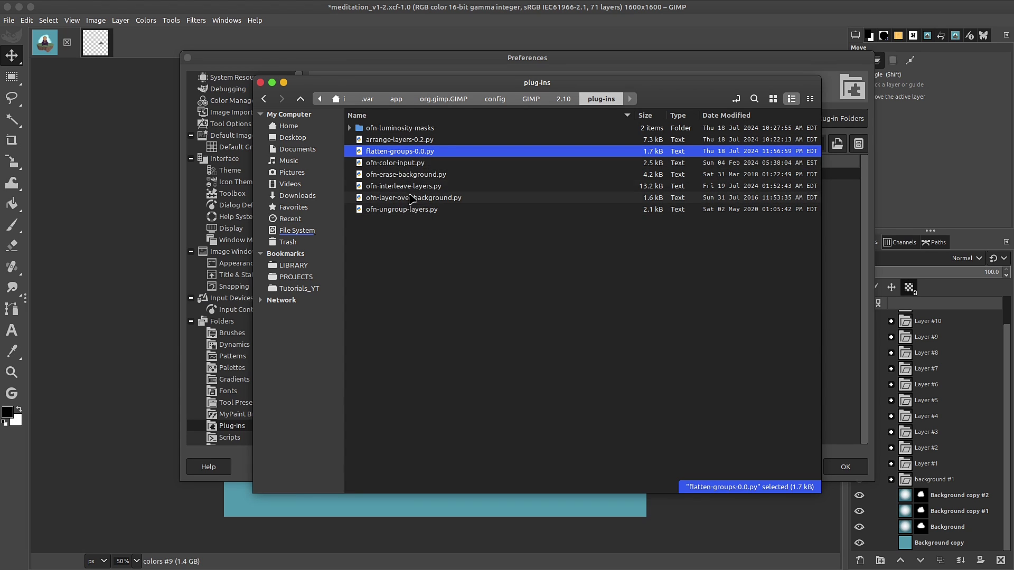
right_click(403, 156)
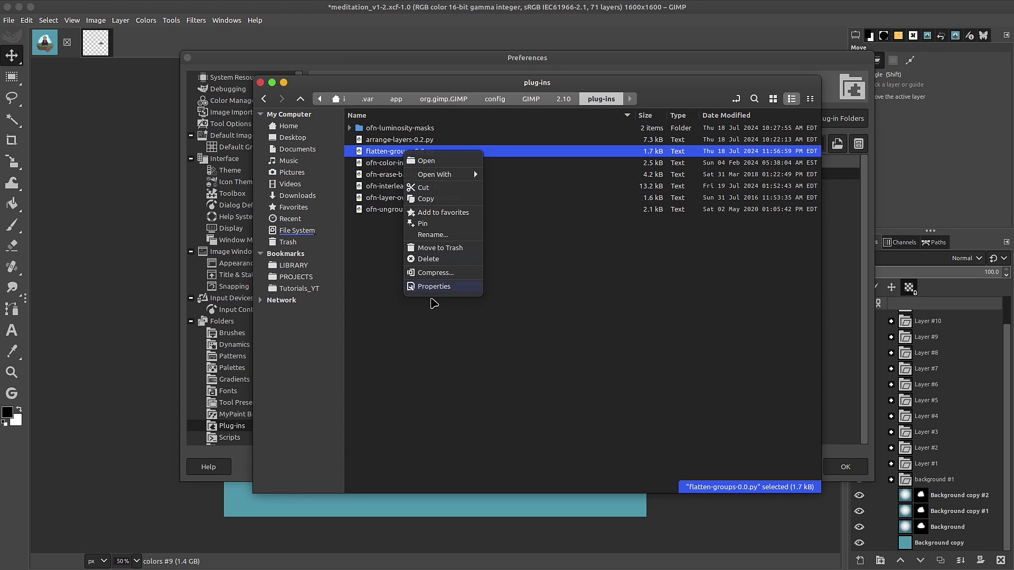
left_click(434, 286)
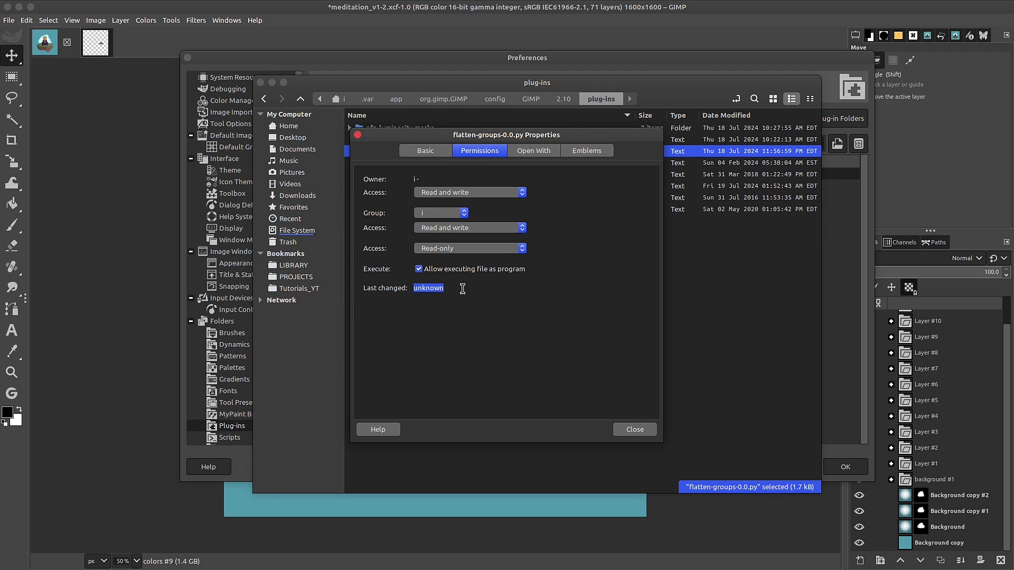
left_click(635, 429)
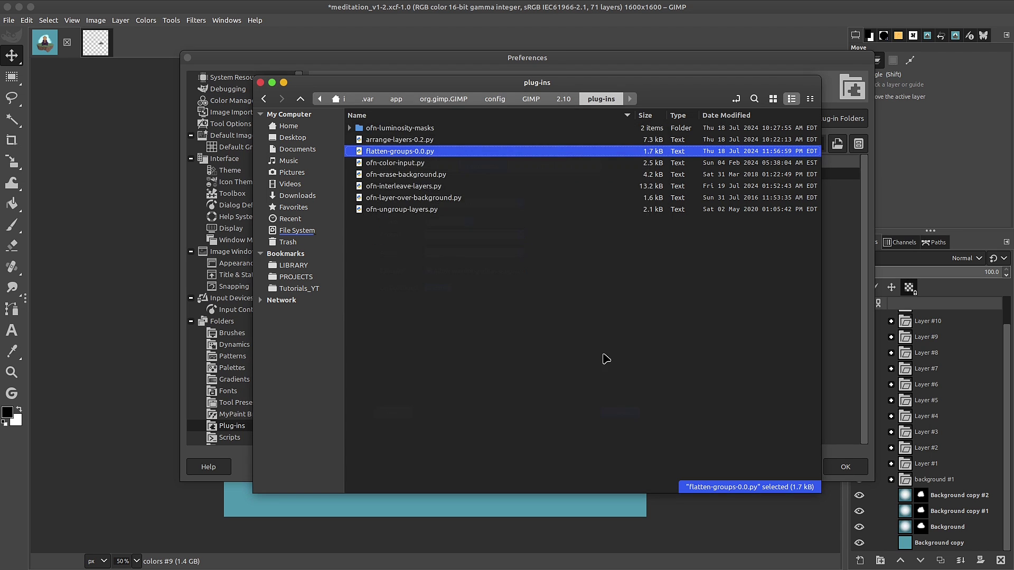
left_click(260, 83)
left_click(797, 467)
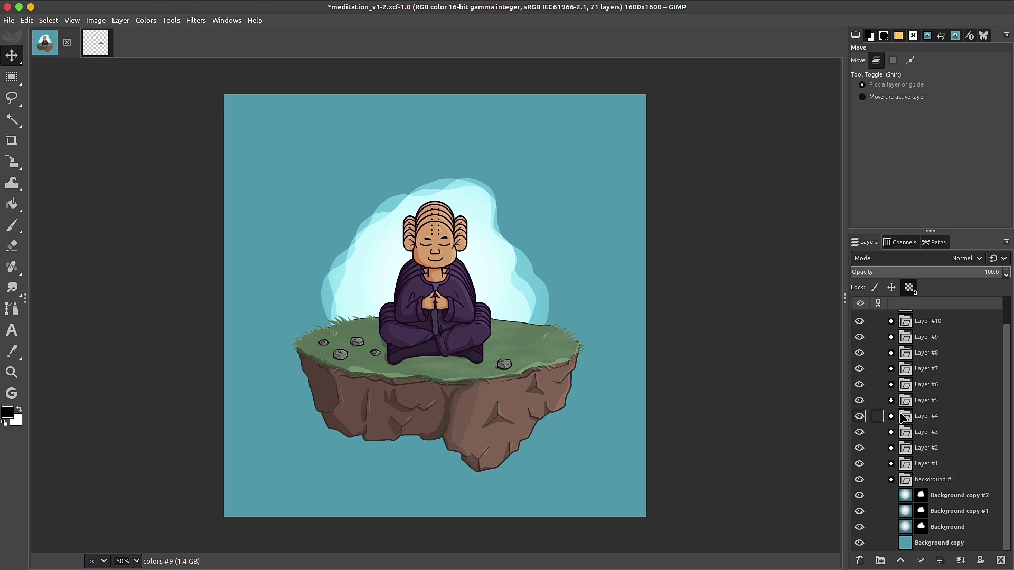
Step: Isolate Background copy #2, re-show the other background layers and select Background copy
left_click(859, 495, "shift")
left_click(859, 511)
left_click(859, 527)
left_click(859, 543)
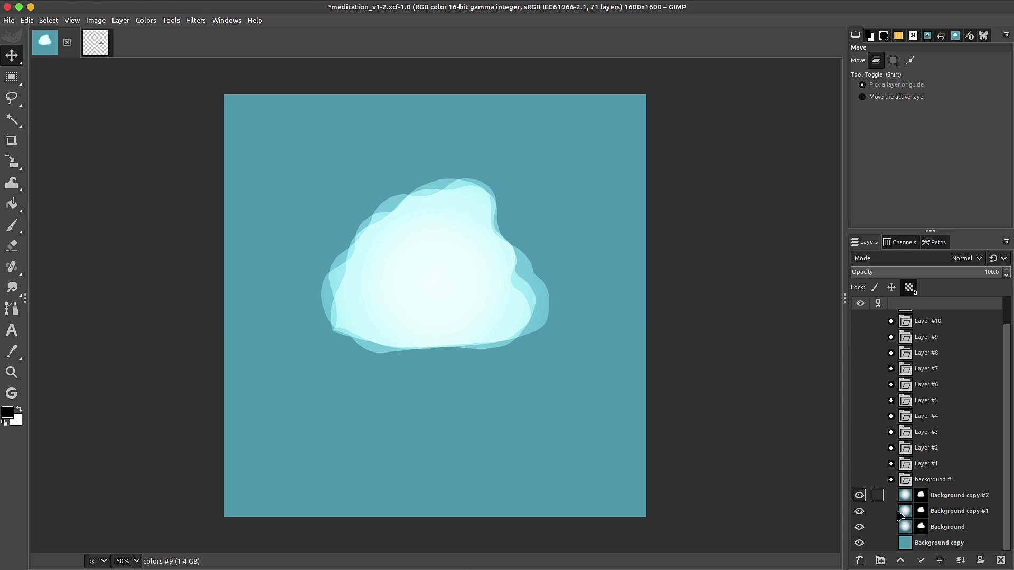
left_click(911, 542)
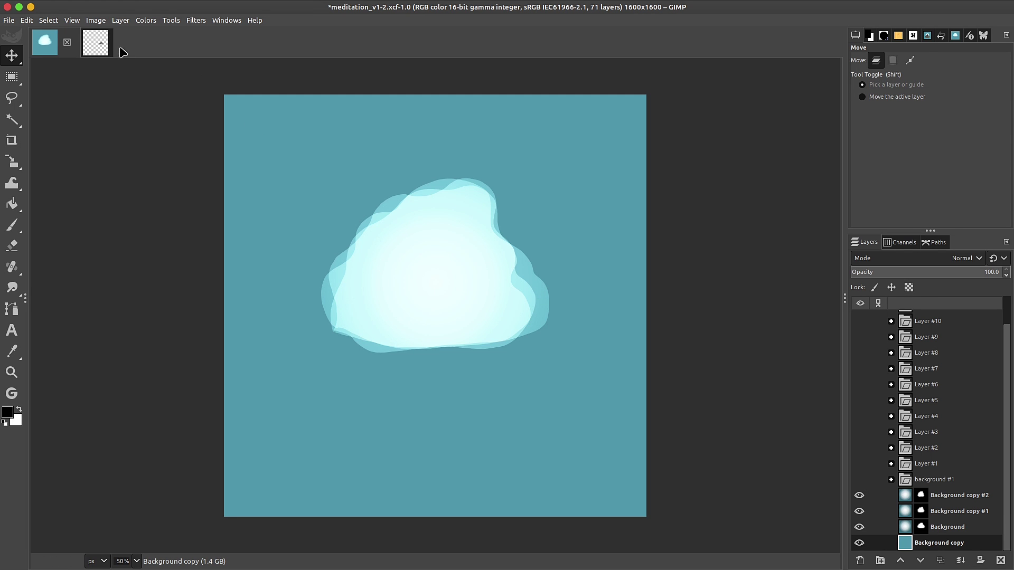
Step: Merge the visible background layers into one Background copy, leaving 68 layers
key("f")
left_click(95, 20)
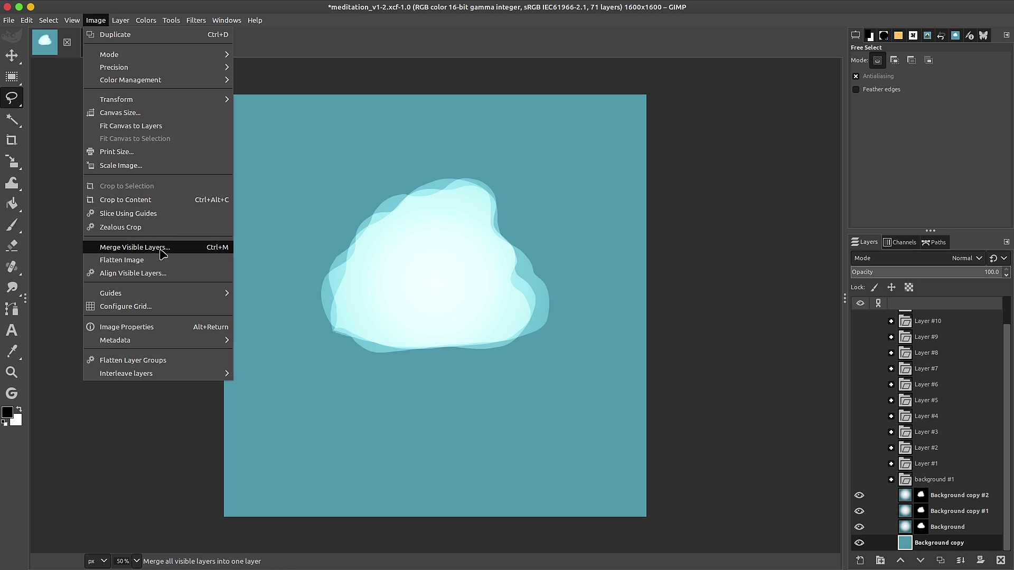
left_click(161, 254)
left_click(553, 362)
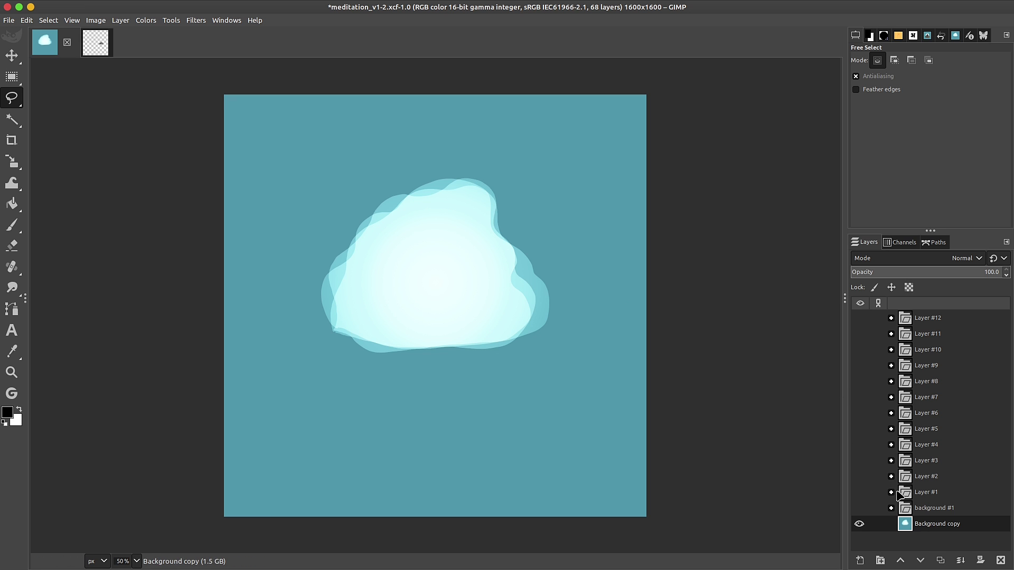
Step: Show and select the background #1 island layer, then flatten all layer groups via Image menu
left_click(859, 508)
left_click(929, 508)
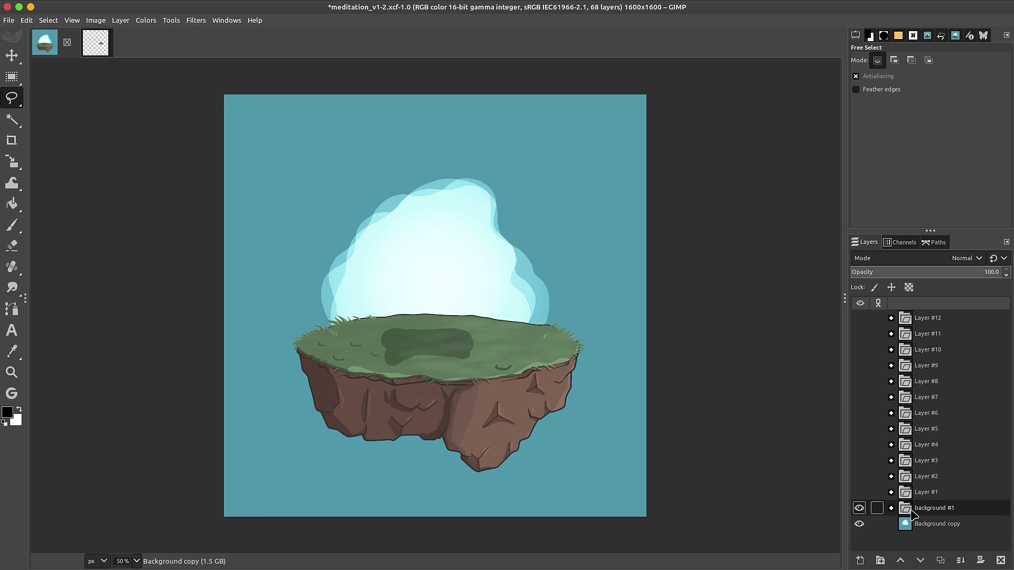
left_click(100, 20)
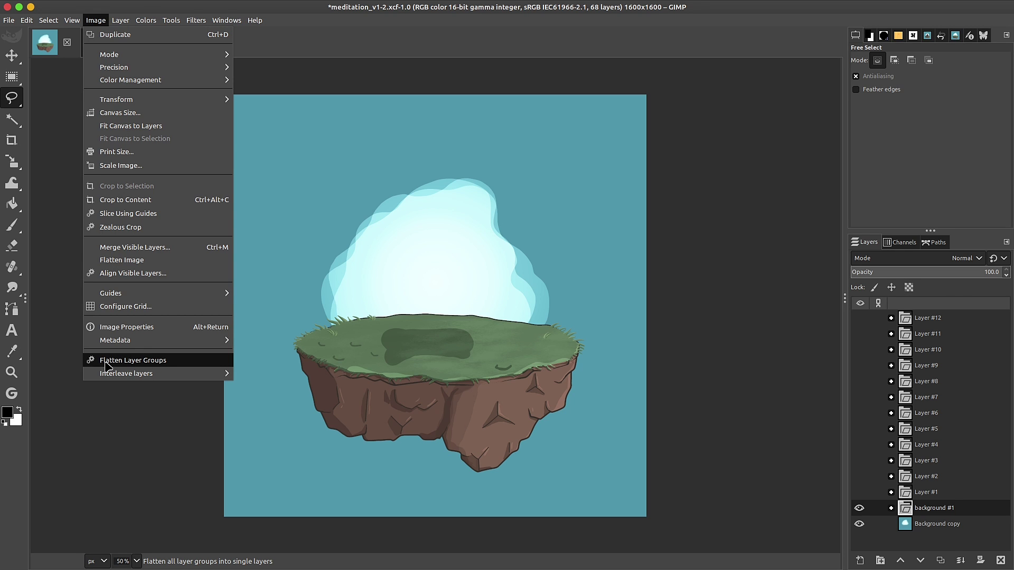
left_click(166, 361)
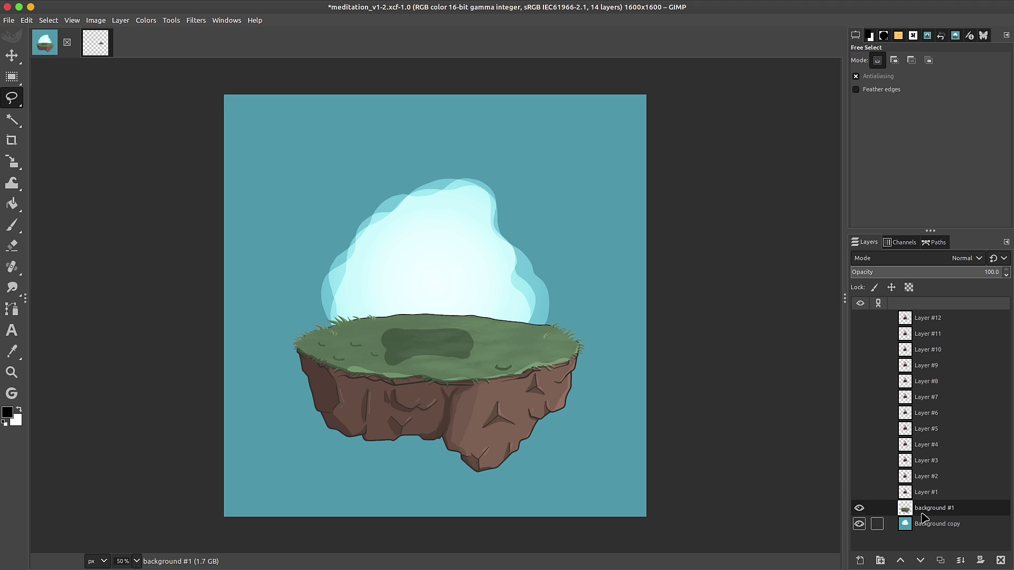
Step: Merge background #1 down into Background copy and make all 13 layers visible
left_click(859, 508)
left_click(859, 509)
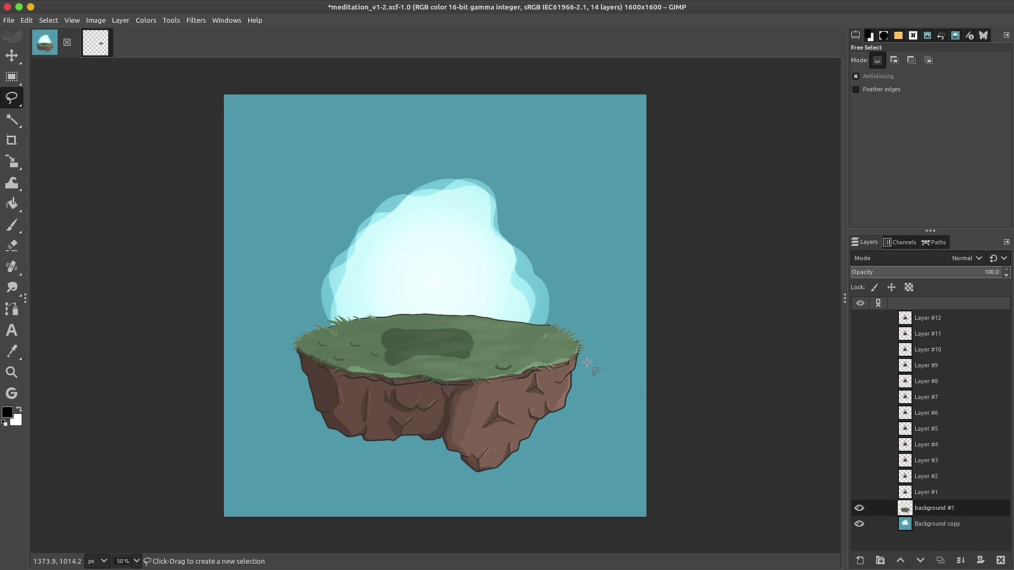
left_click(960, 559)
left_click(859, 492)
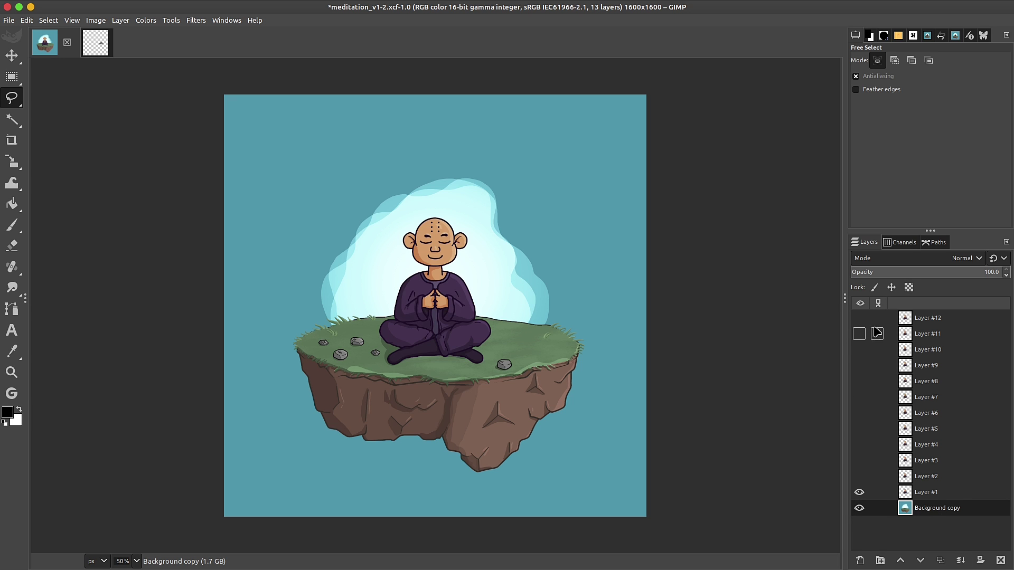
left_click(859, 508, "shift")
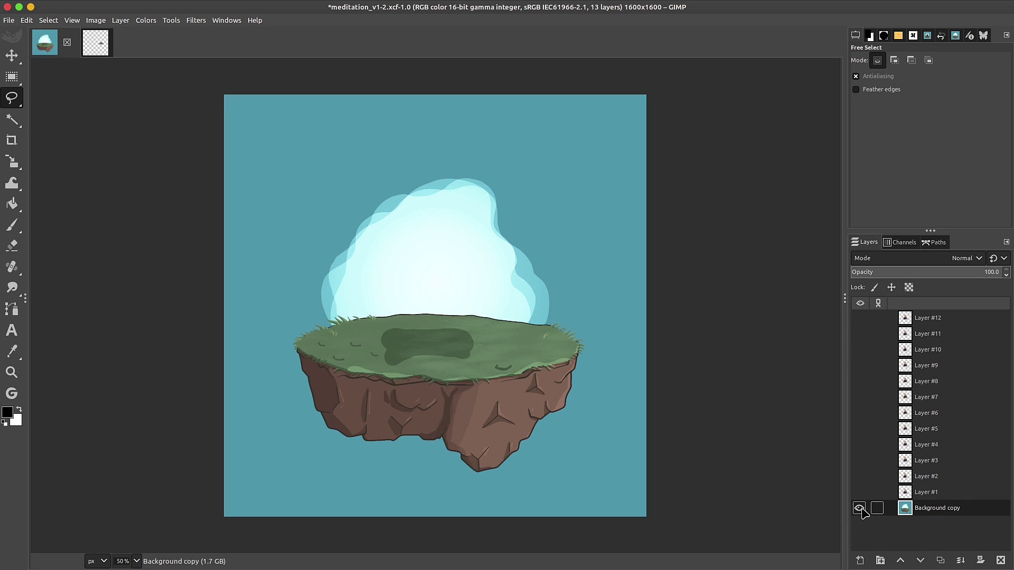
left_click(859, 508, "shift")
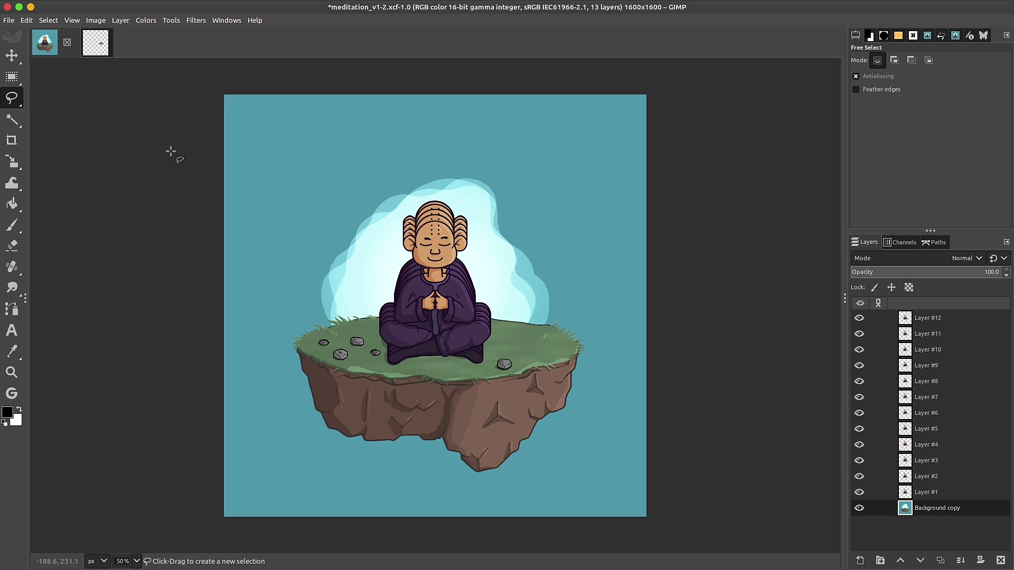
Step: Run Interleave layers in sprite mode with Background copy as the interleaved layer
left_click(96, 20)
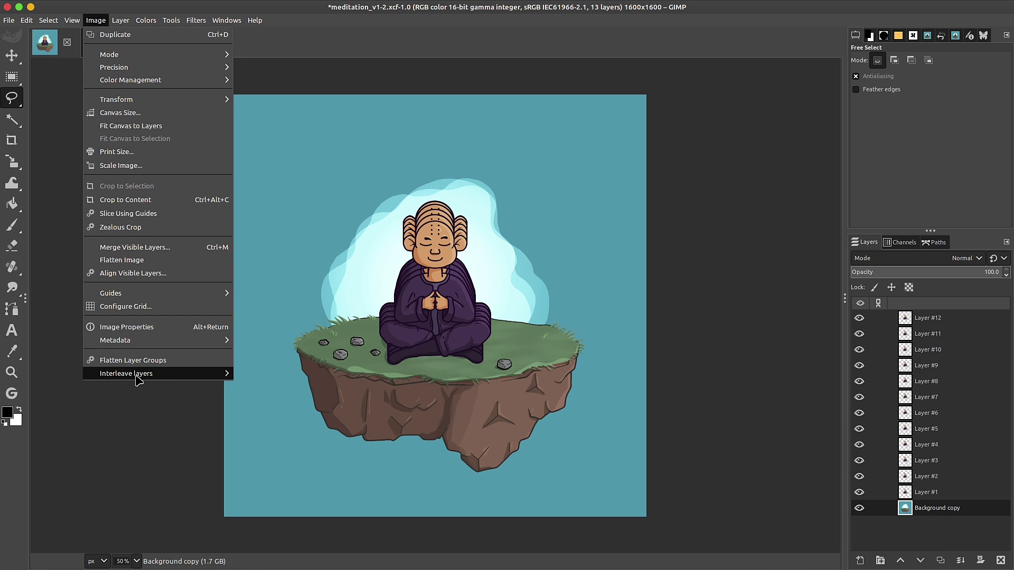
mouse_move(136, 379)
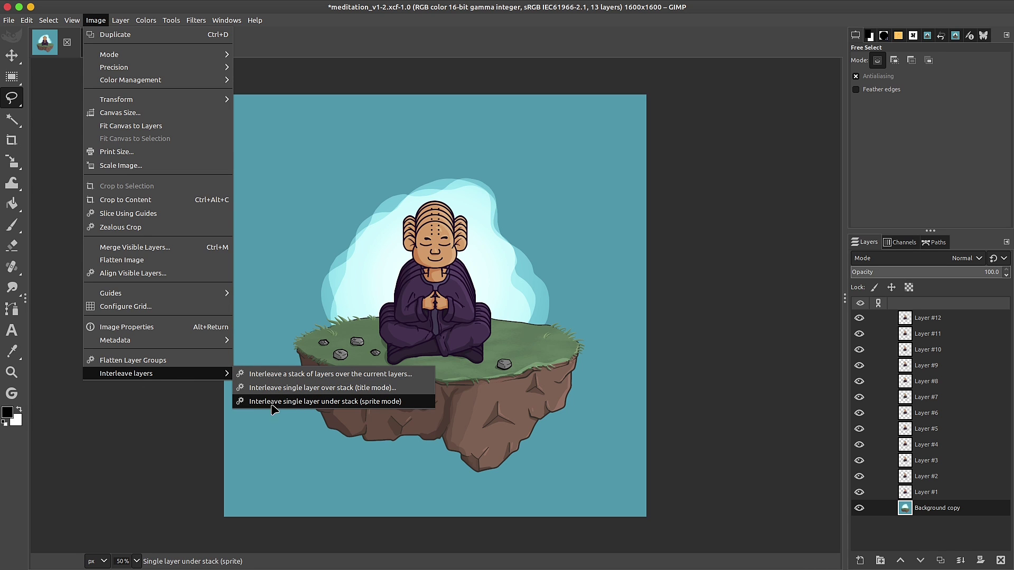
left_click(388, 404)
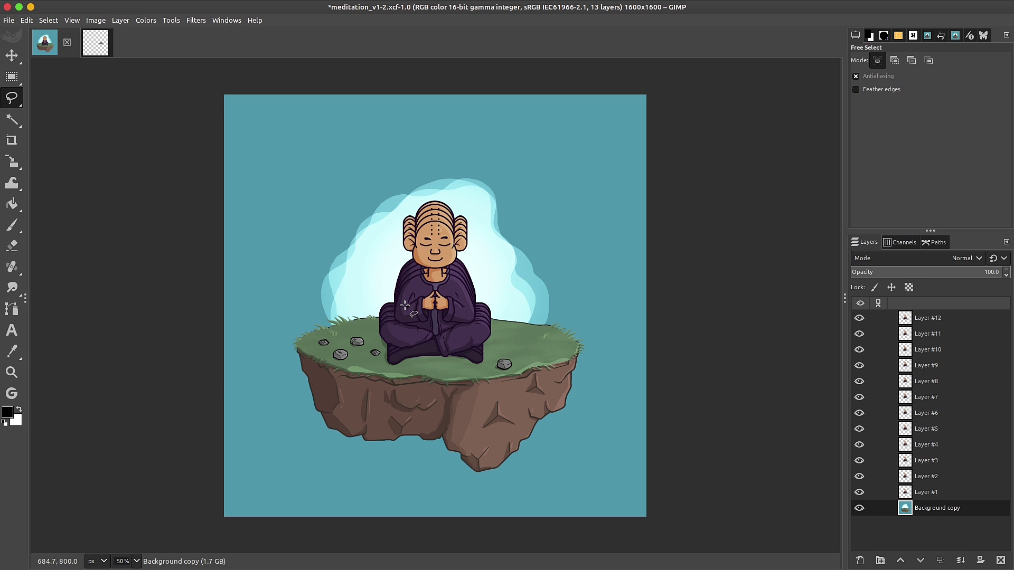
left_click(530, 191)
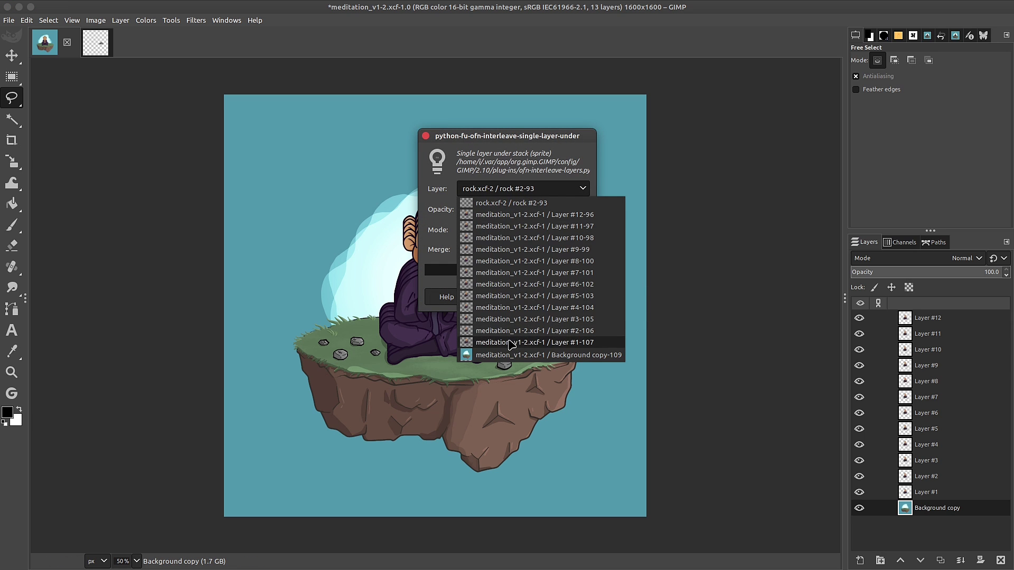
left_click(497, 353)
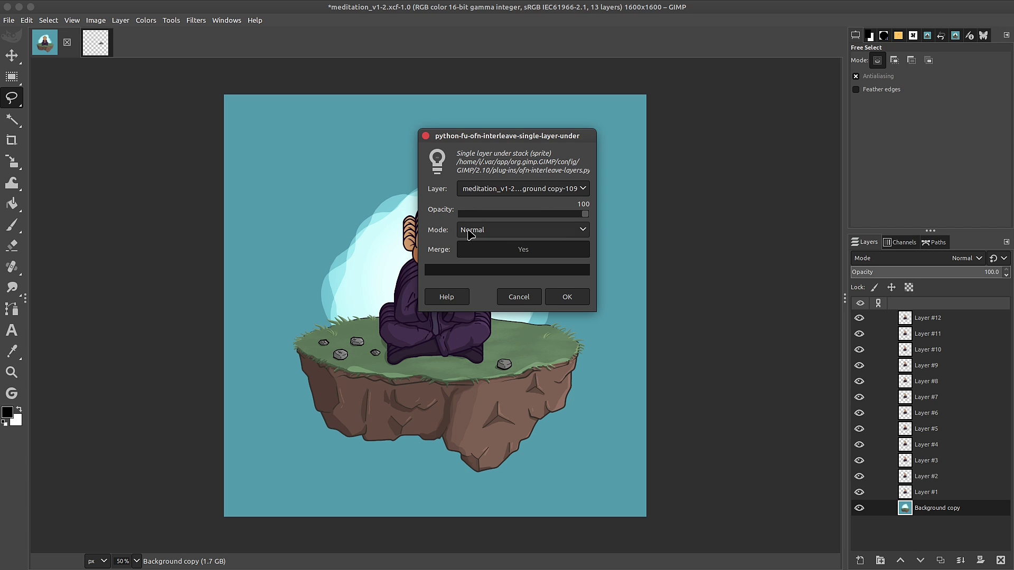
left_click(566, 297)
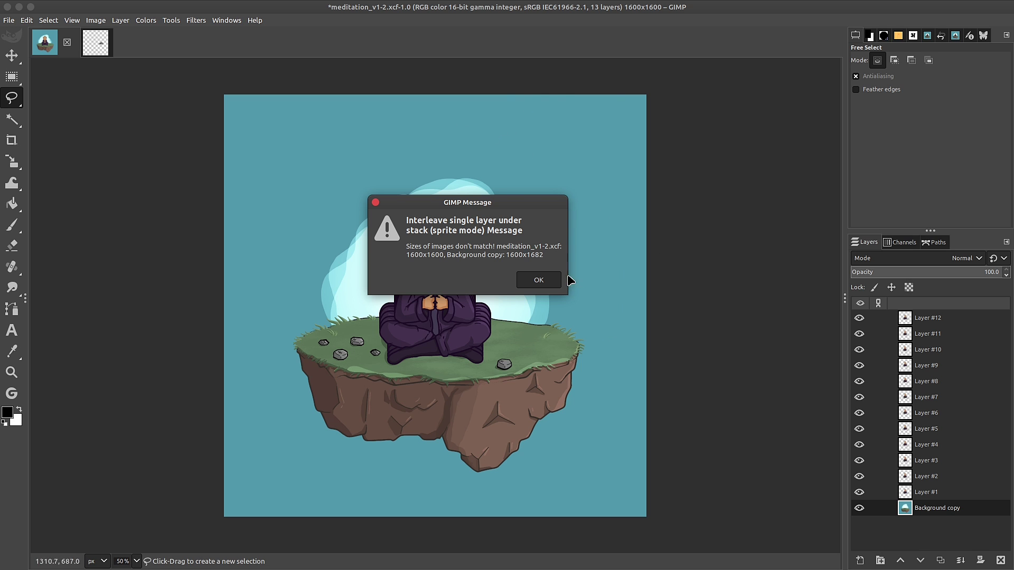
Step: Dismiss the size-mismatch warning, apply Layer to Image Size on Background copy, and restart sprite-mode interleave
left_click(539, 280)
right_click(907, 511)
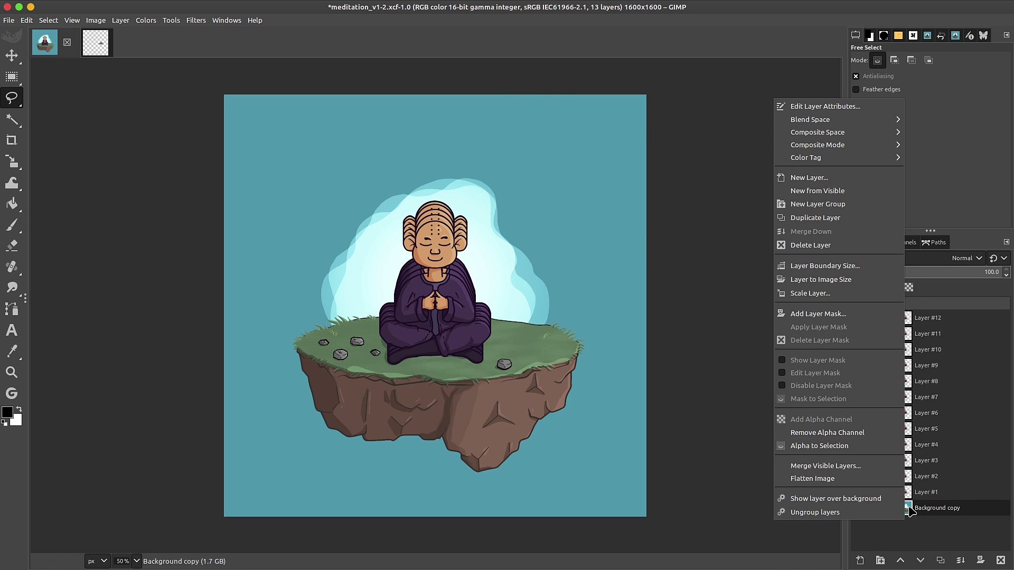
left_click(840, 280)
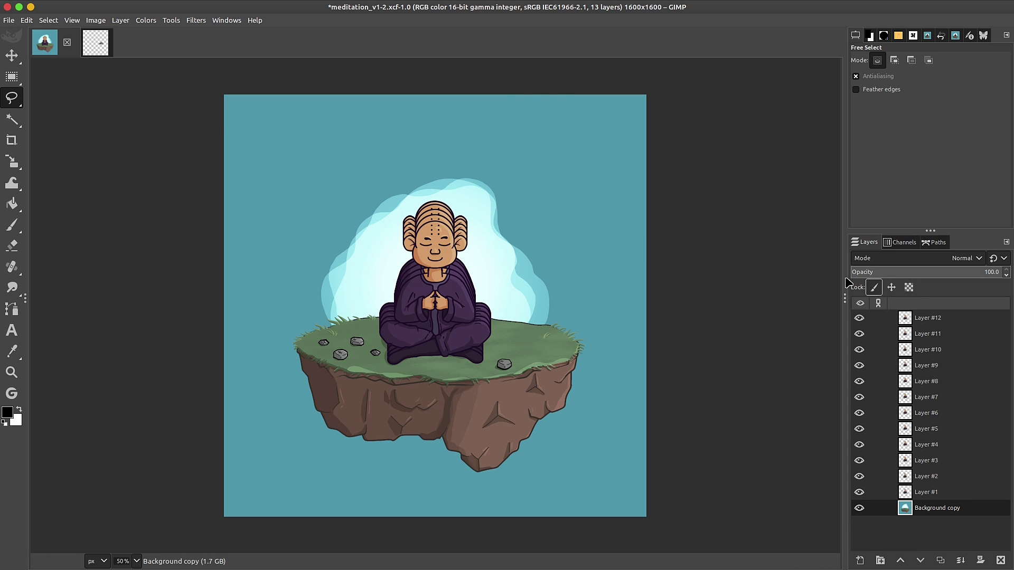
left_click(96, 20)
mouse_move(192, 375)
left_click(240, 403)
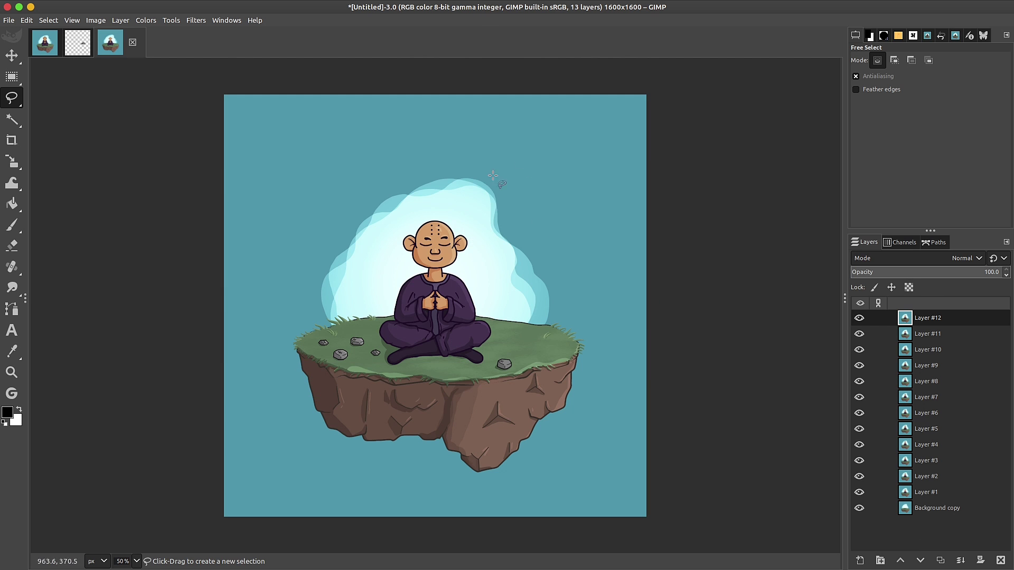
Step: Preview individual frames in the new image and select the Background copy layer
left_click_drag(859, 334, 862, 477)
left_click(859, 476, "shift")
left_click(859, 508, "shift")
left_click(859, 508, "shift")
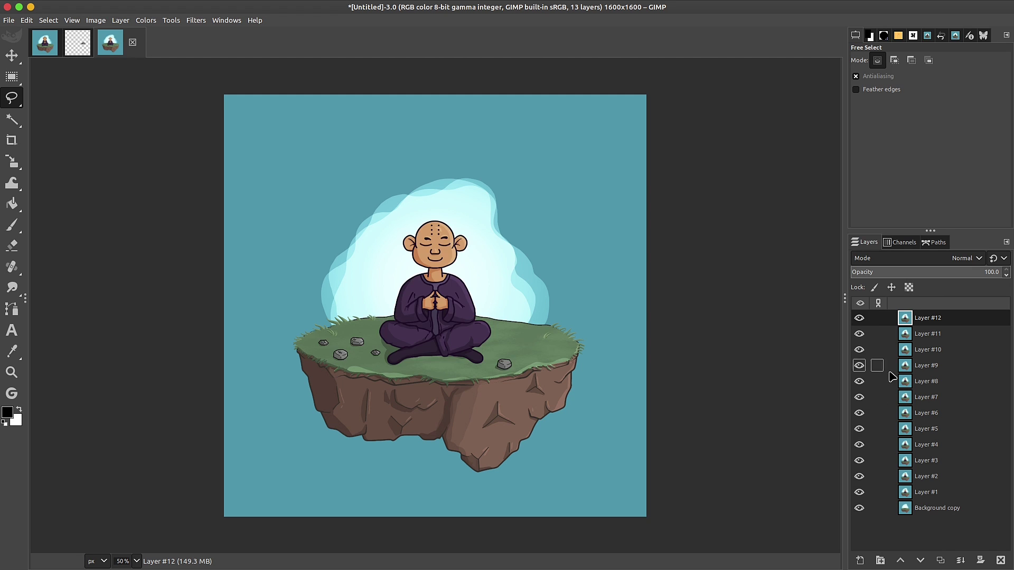
left_click(906, 509)
left_click(859, 508, "shift")
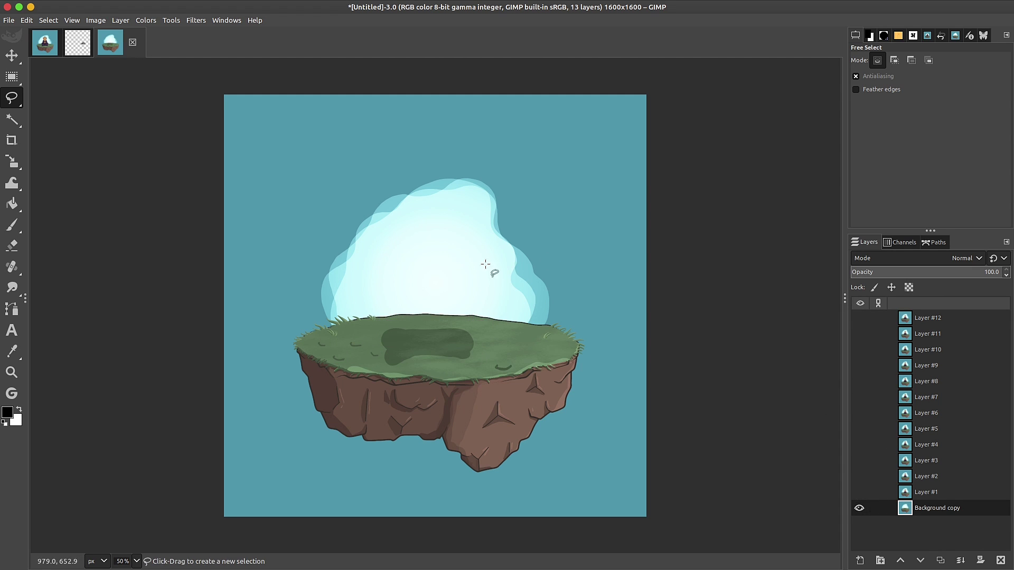
Step: Delete Background copy, make all twelve frames visible, and switch to the rock image
left_click(1001, 560)
left_click(859, 492, "shift")
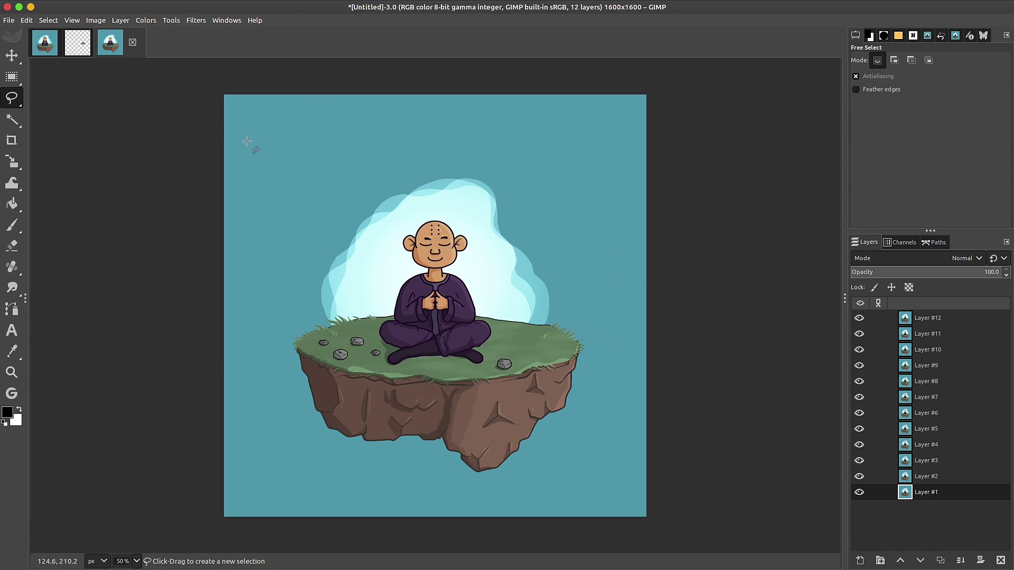
left_click(78, 44)
Step: Copy rock #2 into the frame image, raise it to the top, and move it down onto the island
left_click_drag(904, 318, 617, 359)
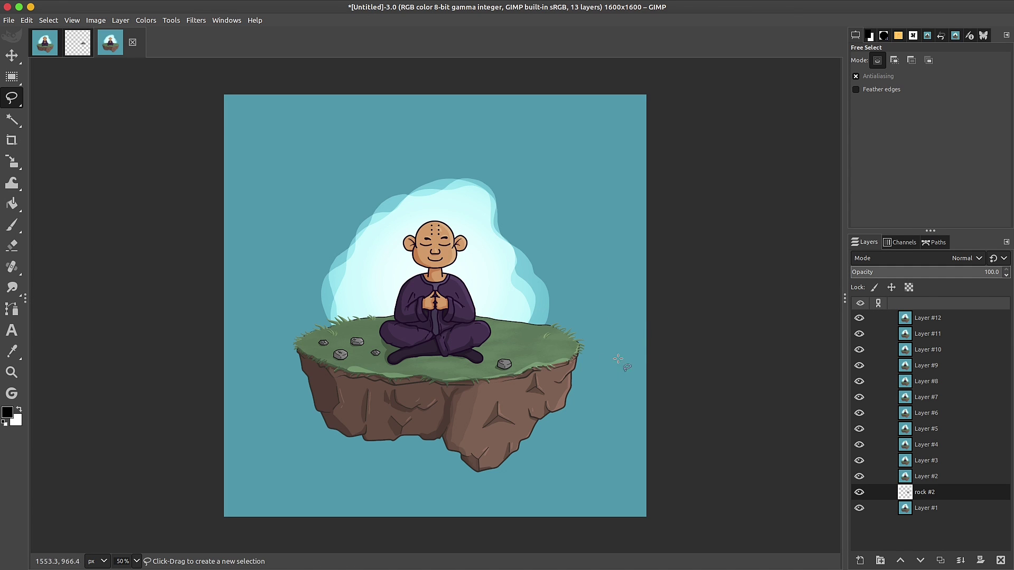
left_click_drag(912, 492, 939, 315)
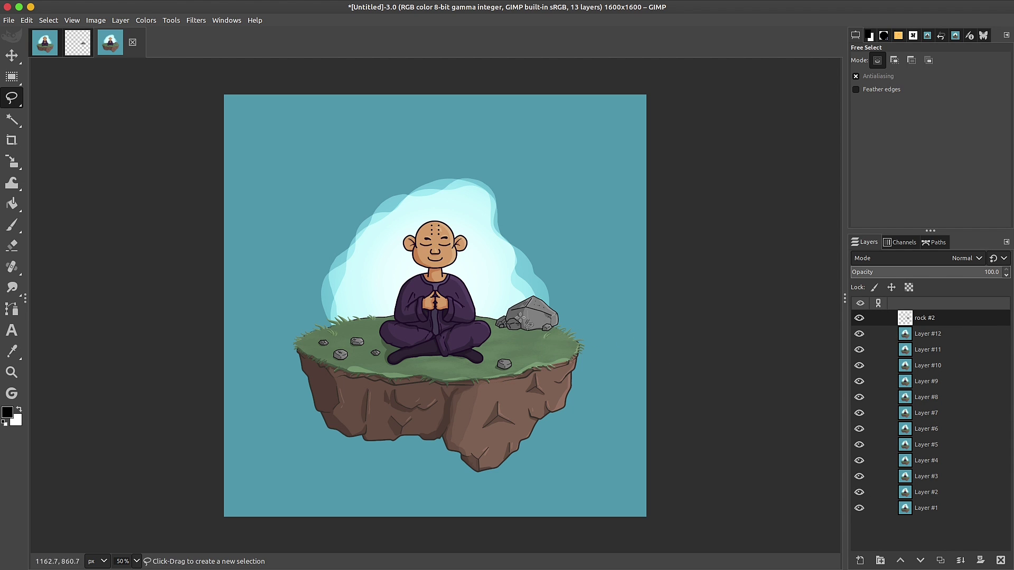
key("m")
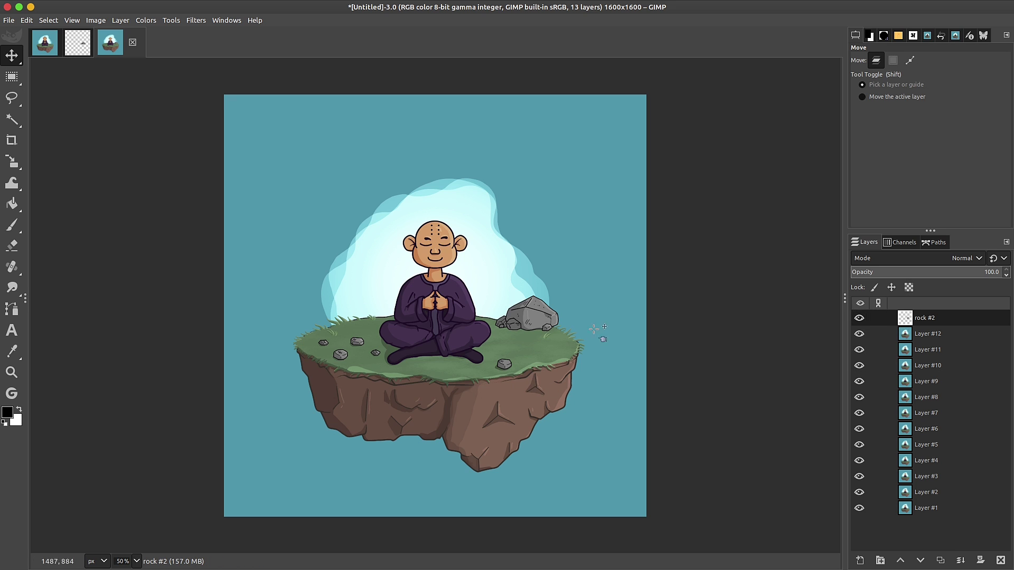
left_click_drag(538, 318, 538, 340)
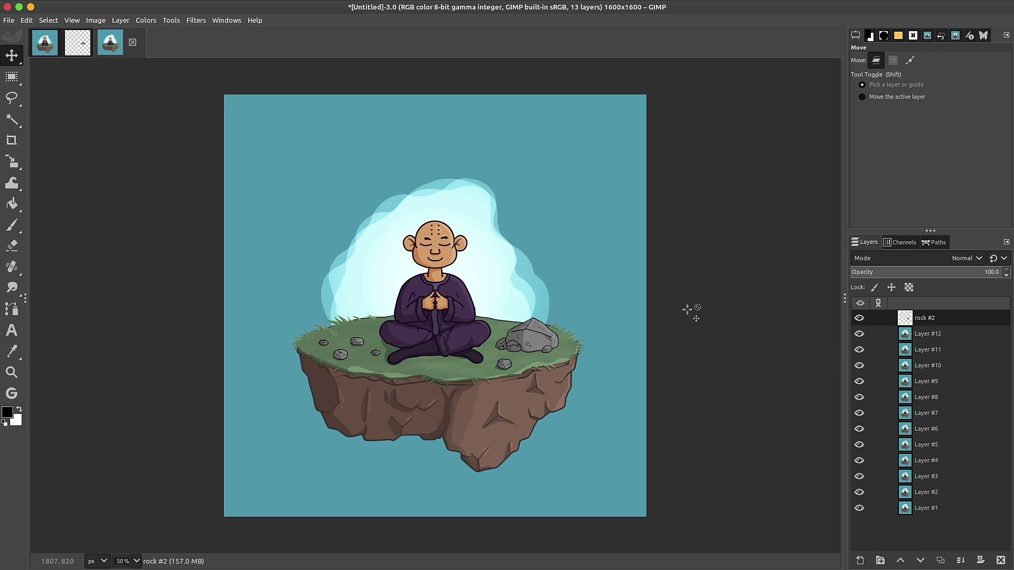
Step: Try the title-mode single-layer interleave with rock #2, which fails with an UnboundLocalError
left_click(98, 20)
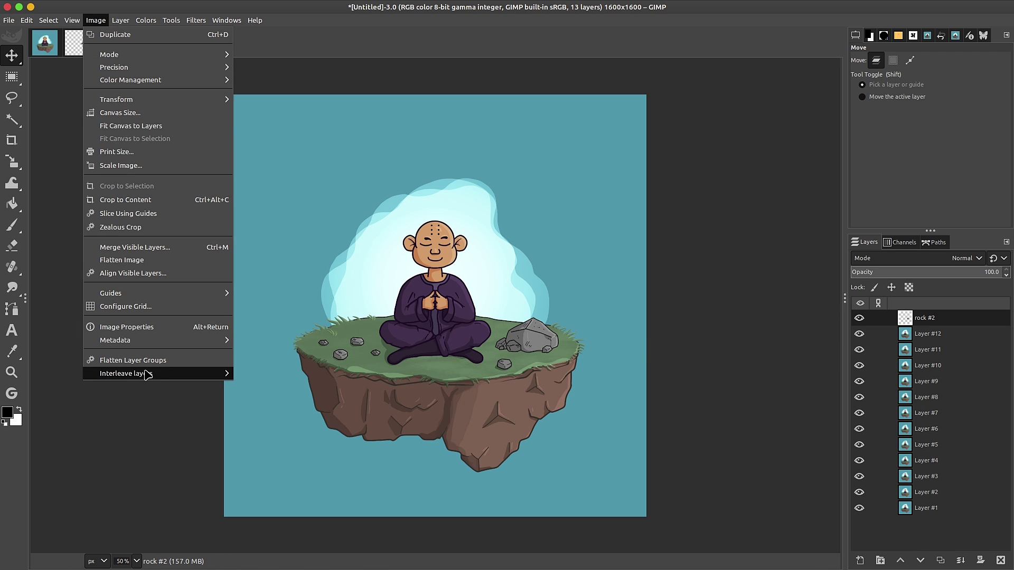
mouse_move(149, 374)
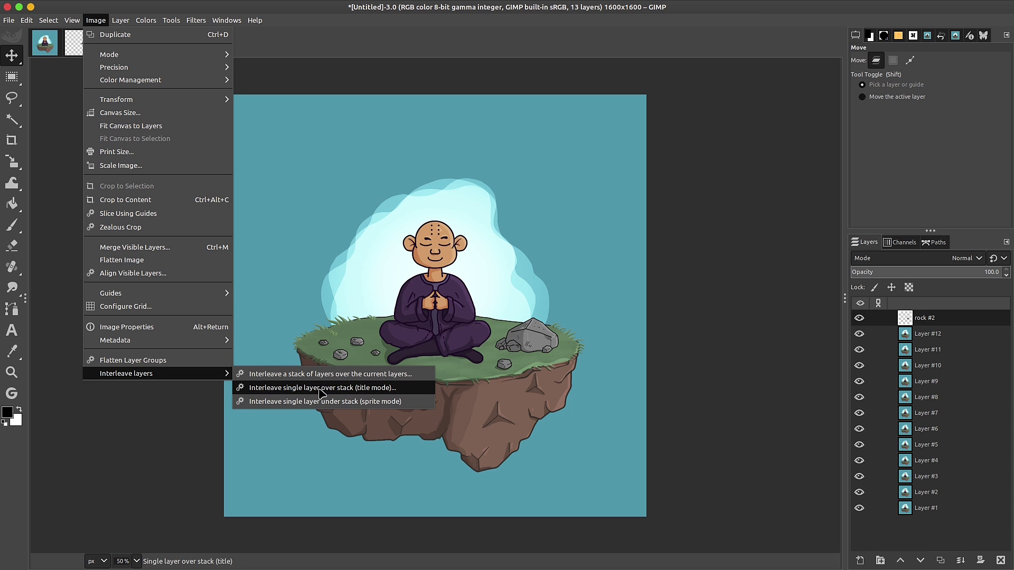
left_click(391, 388)
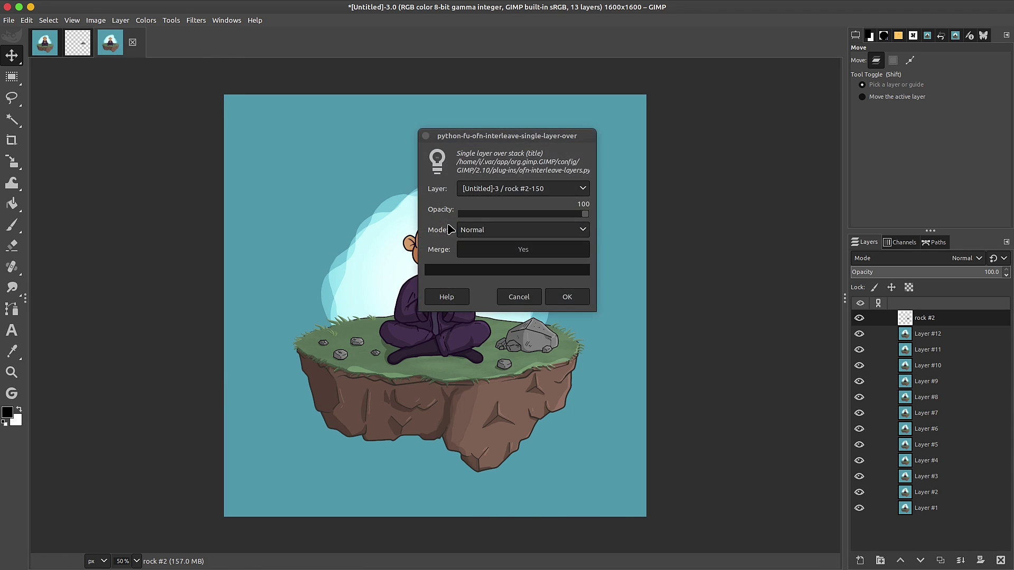
left_click(535, 189)
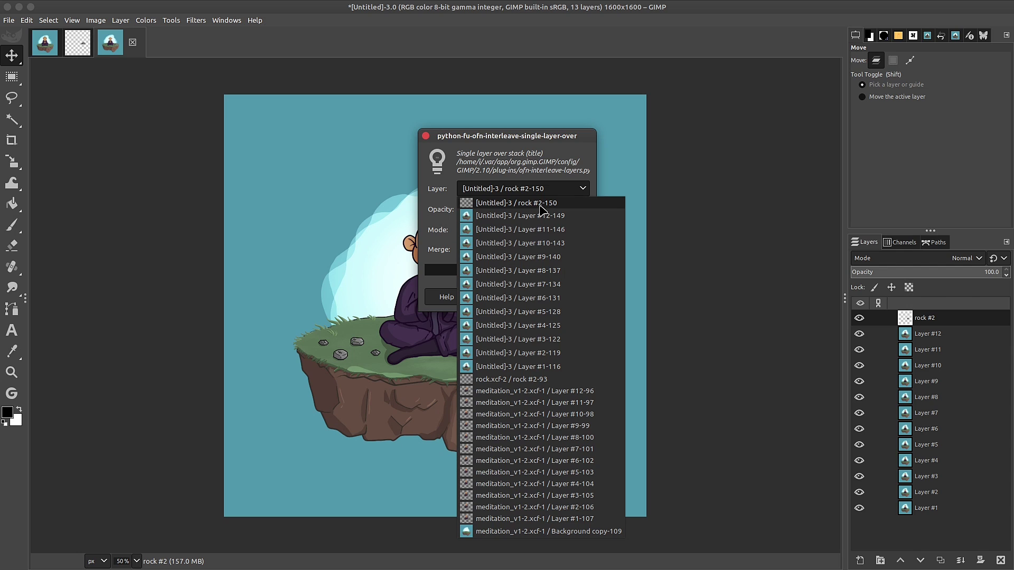
left_click(540, 204)
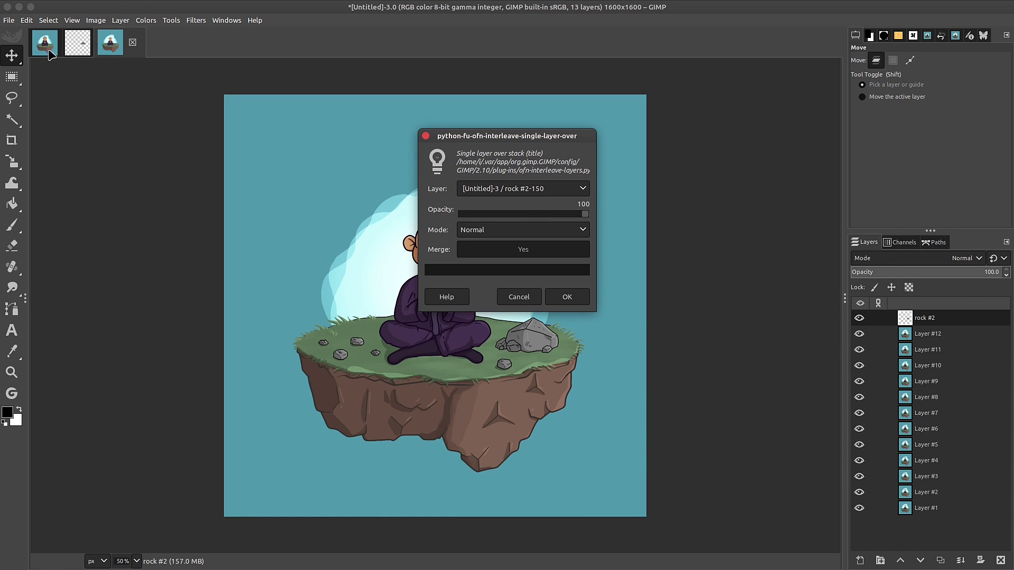
left_click(562, 191)
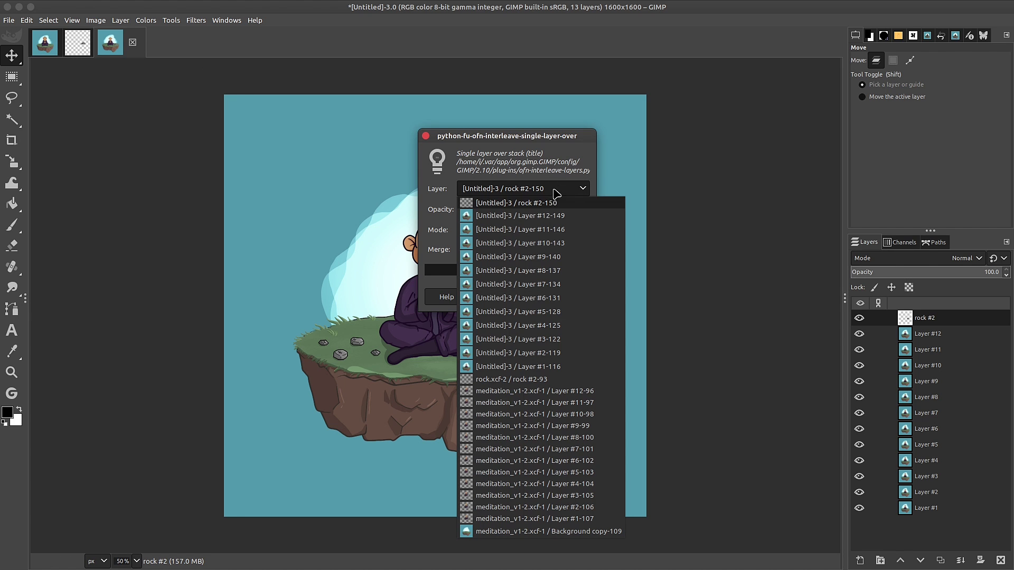
left_click(531, 204)
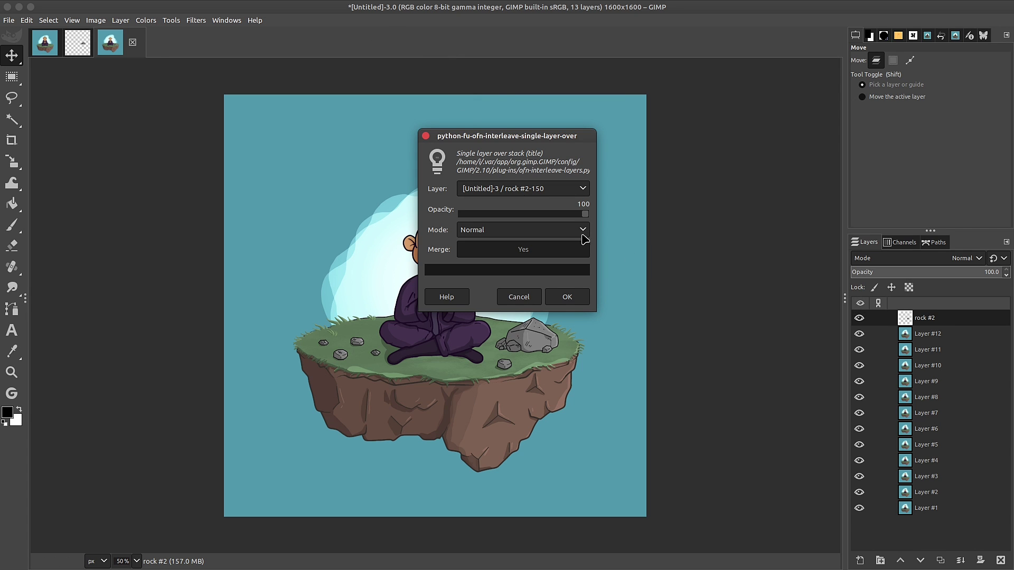
left_click(564, 294)
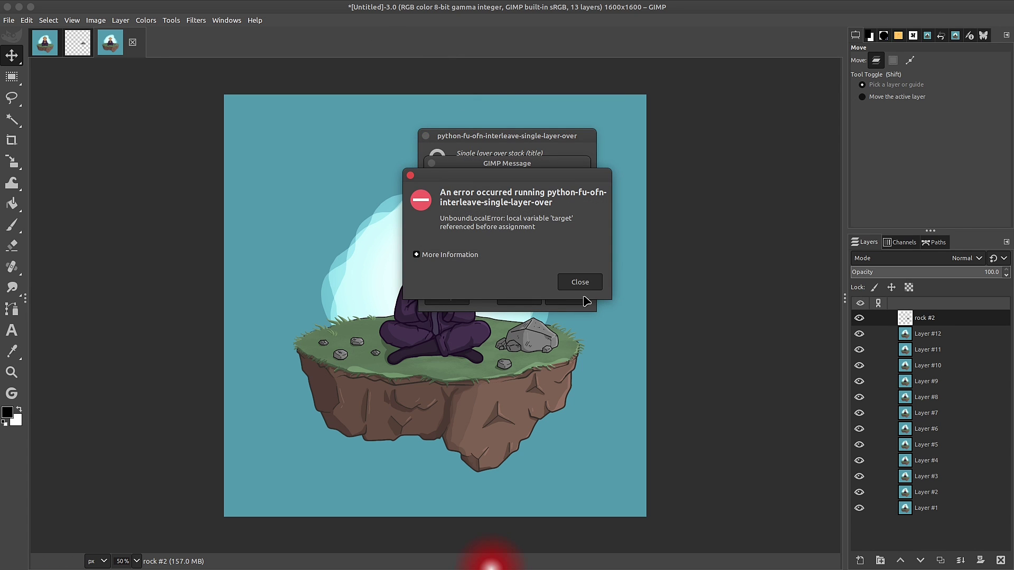
Step: Resize rock #2 to image size and rerun the title-mode interleave to merge it into every frame
left_click(579, 282)
right_click(900, 317)
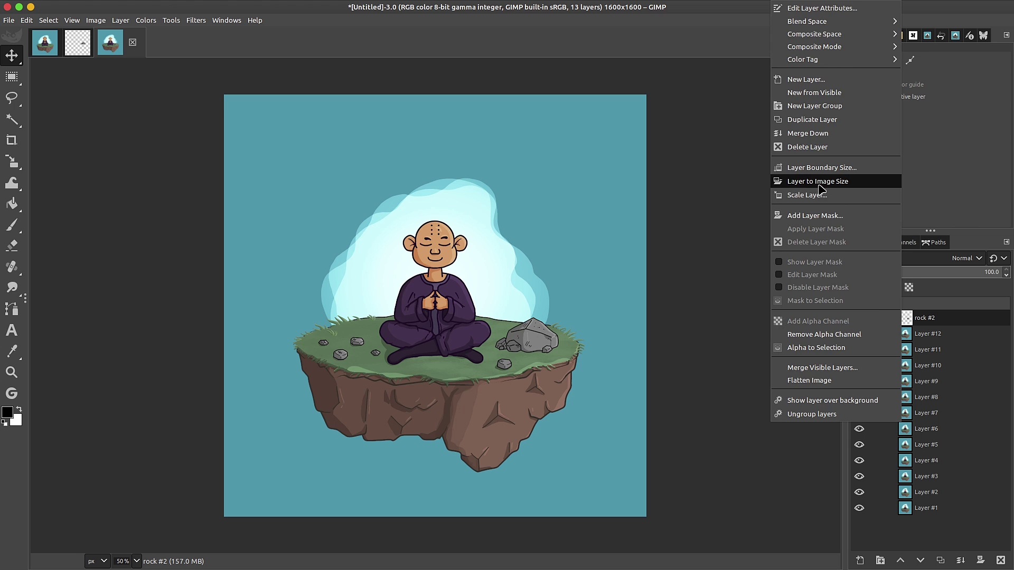
left_click(819, 186)
left_click(194, 21)
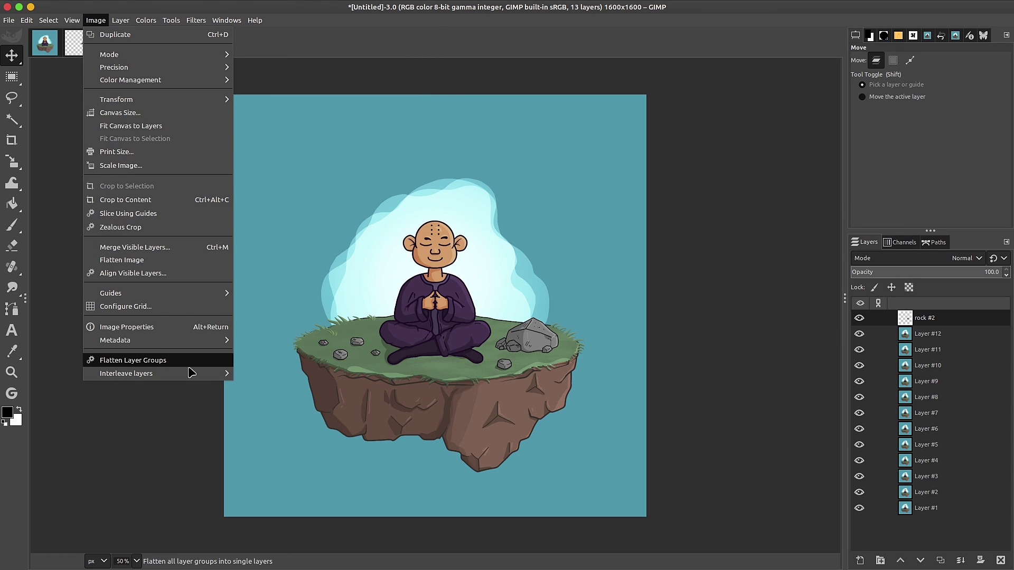
mouse_move(191, 373)
left_click(344, 394)
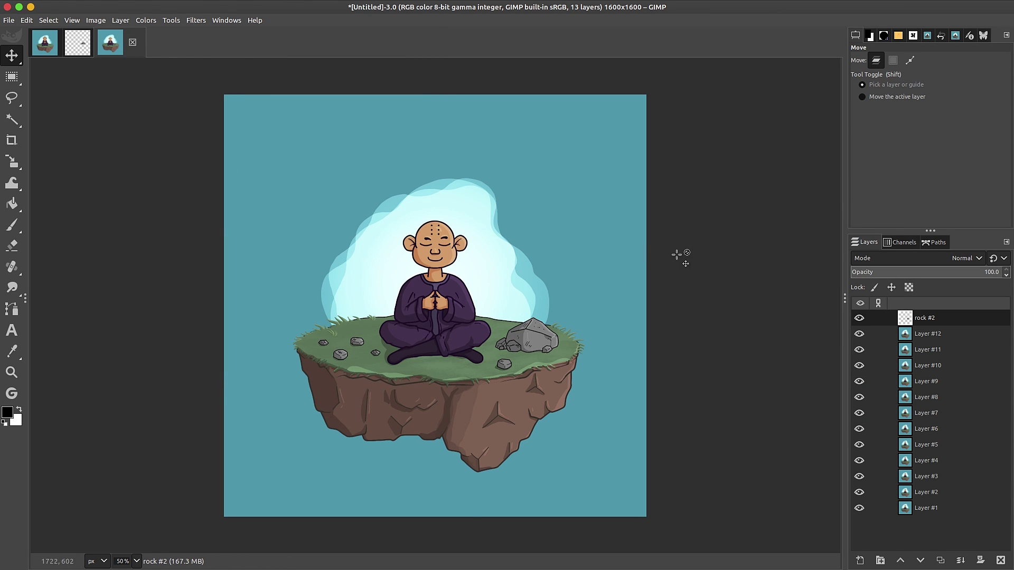
left_click(523, 188)
left_click(515, 197)
left_click(585, 303)
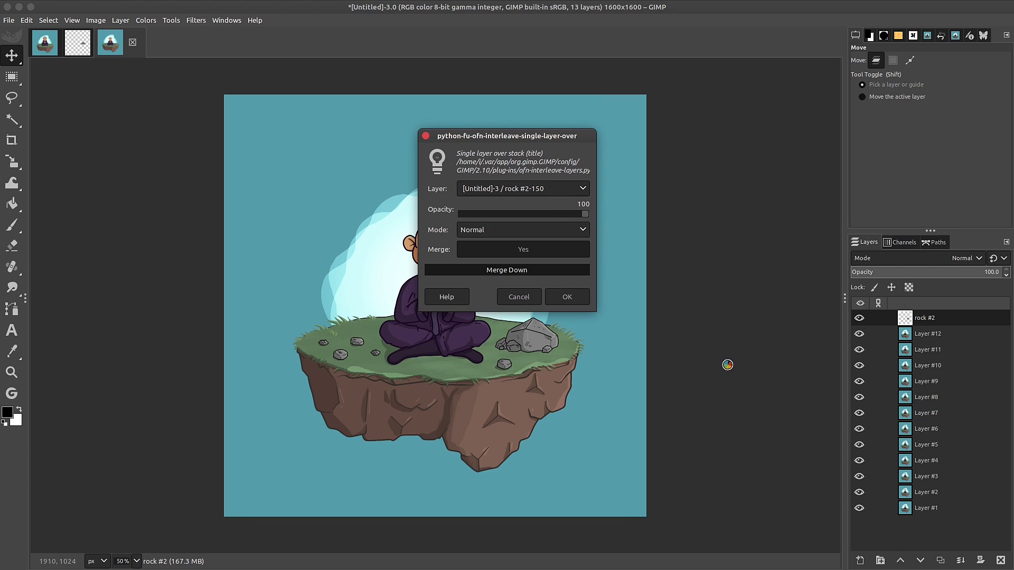
Step: Delete the leftover rock #2 layer and step through the frames by toggling visibility
left_click(858, 317)
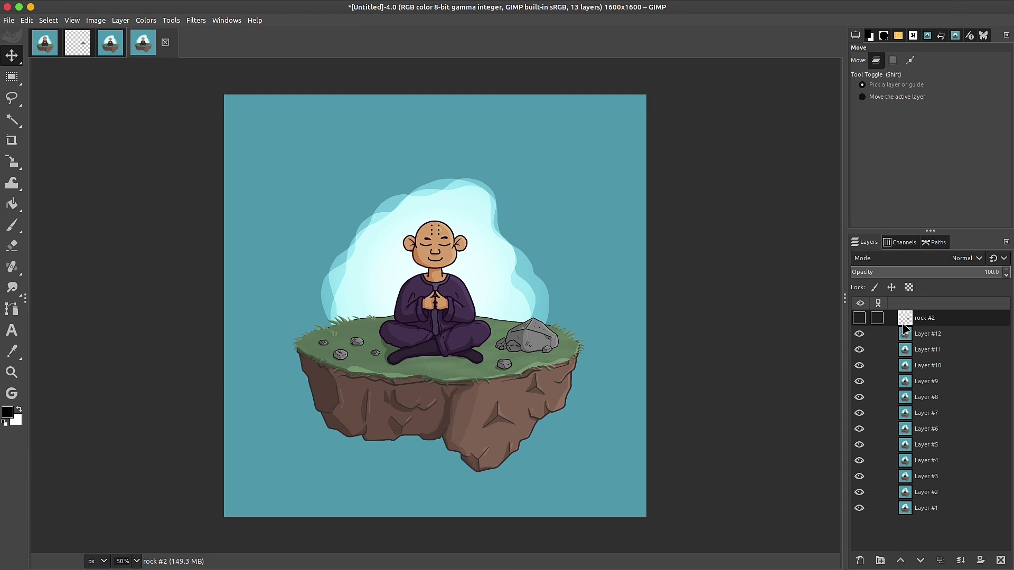
left_click(1001, 560)
left_click(859, 381, "shift")
left_click(859, 397, "shift")
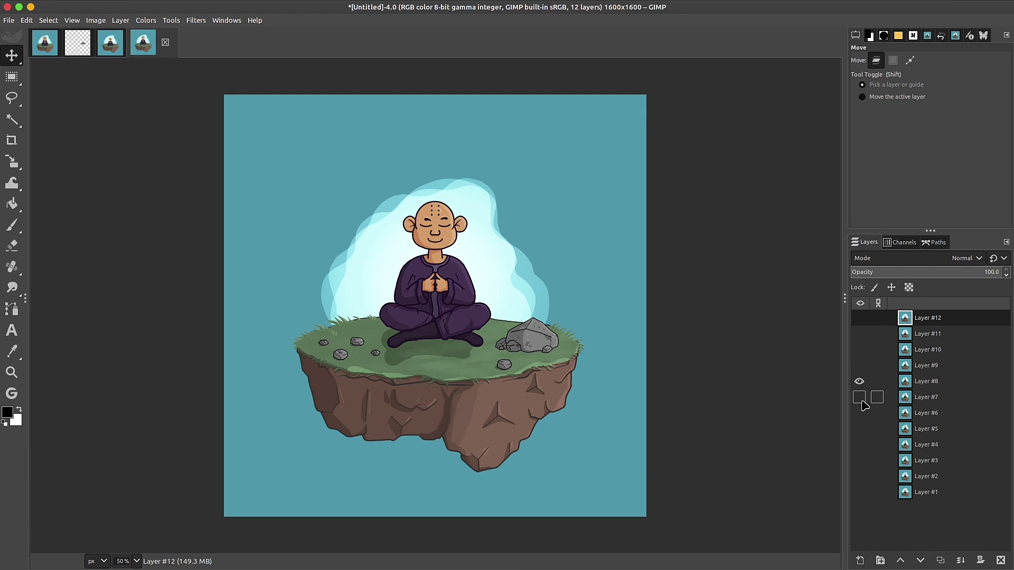
left_click(859, 413, "shift")
left_click(859, 429, "shift")
left_click(858, 445, "shift")
left_click(859, 461, "shift")
left_click(859, 476, "shift")
left_click(859, 491, "shift")
left_click(858, 492, "shift")
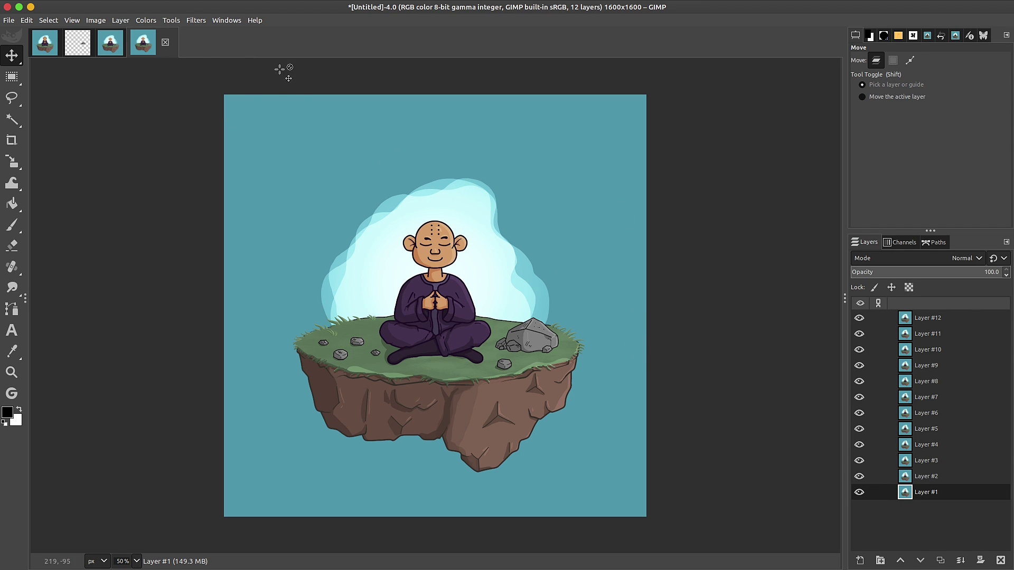
Step: Optimize the animation by frame difference with Filters > Animation > Optimize (for GIF)
left_click(196, 20)
mouse_move(253, 261)
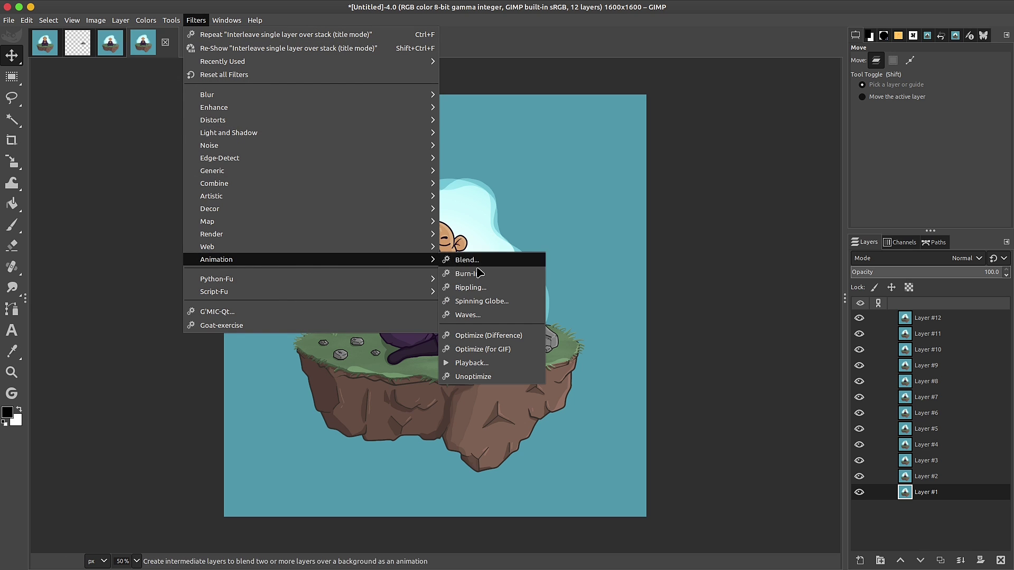
left_click(517, 343)
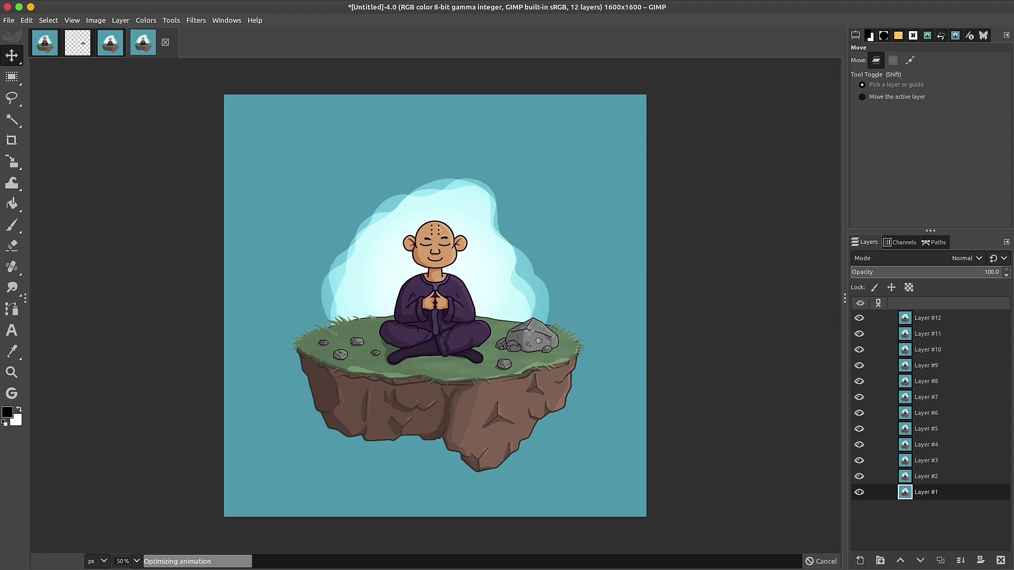
Step: Inspect each of the twelve optimized frames on its own, then make all layers visible
left_click(860, 464, "shift")
left_click(860, 445, "shift")
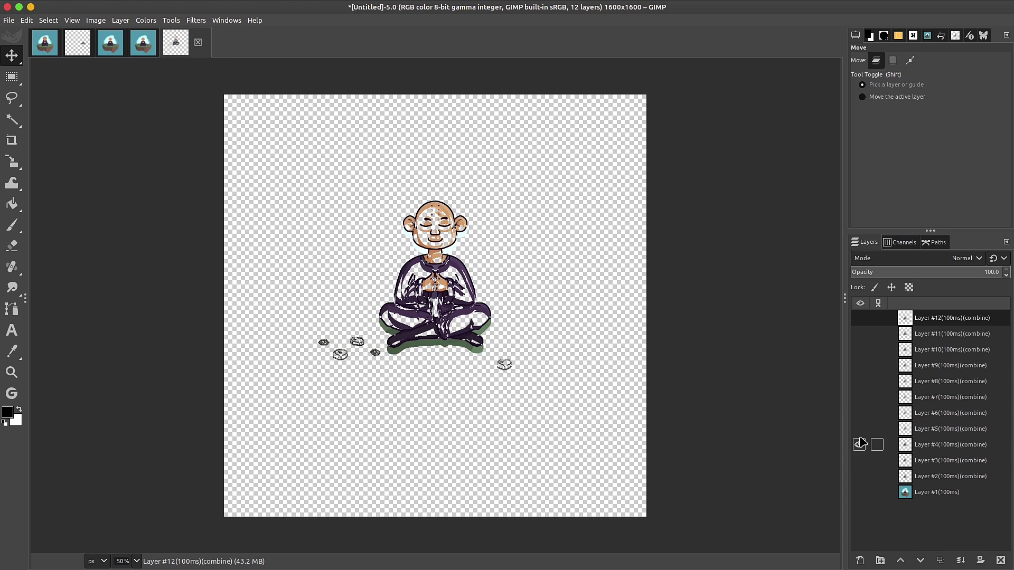
left_click(859, 429, "shift")
left_click(860, 413, "shift")
left_click(860, 397, "shift")
left_click(859, 381, "shift")
left_click(859, 365, "shift")
left_click(859, 349, "shift")
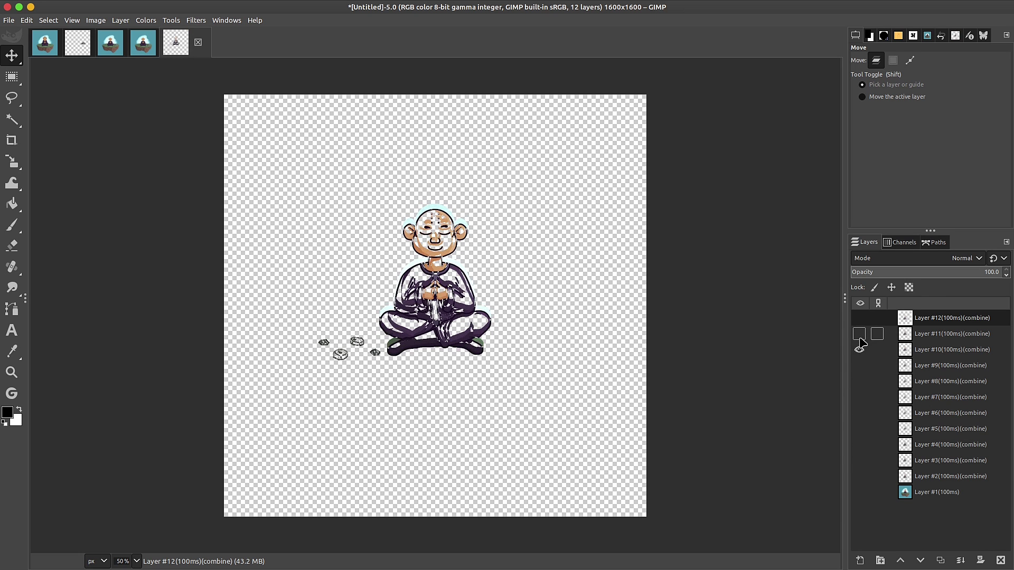
left_click(860, 333, "shift")
left_click(859, 318, "shift")
left_click(859, 492, "shift")
left_click(859, 492, "shift")
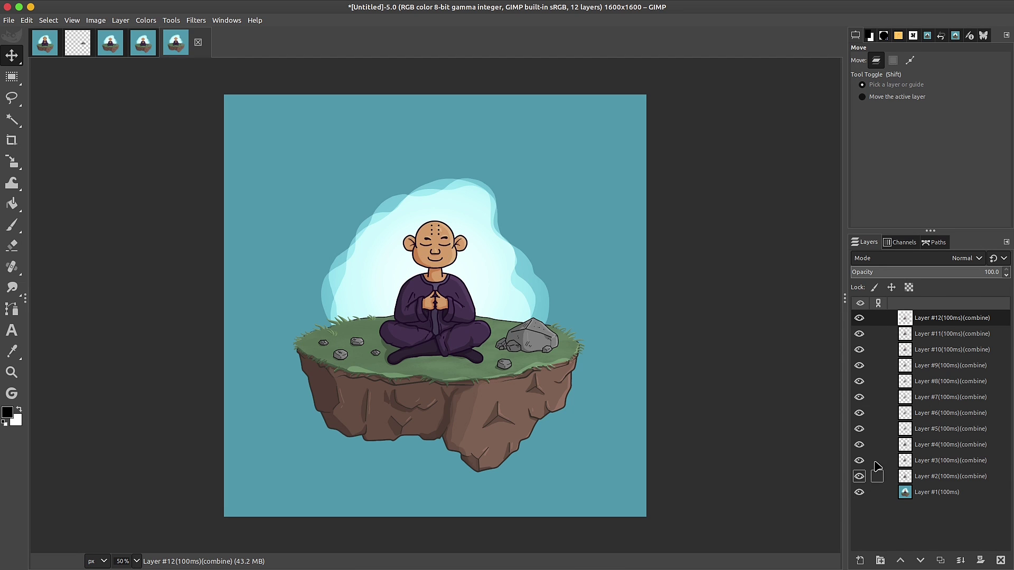
Step: Play the animation in Filters > Animation > Playback and close the preview
left_click(196, 20)
mouse_move(260, 260)
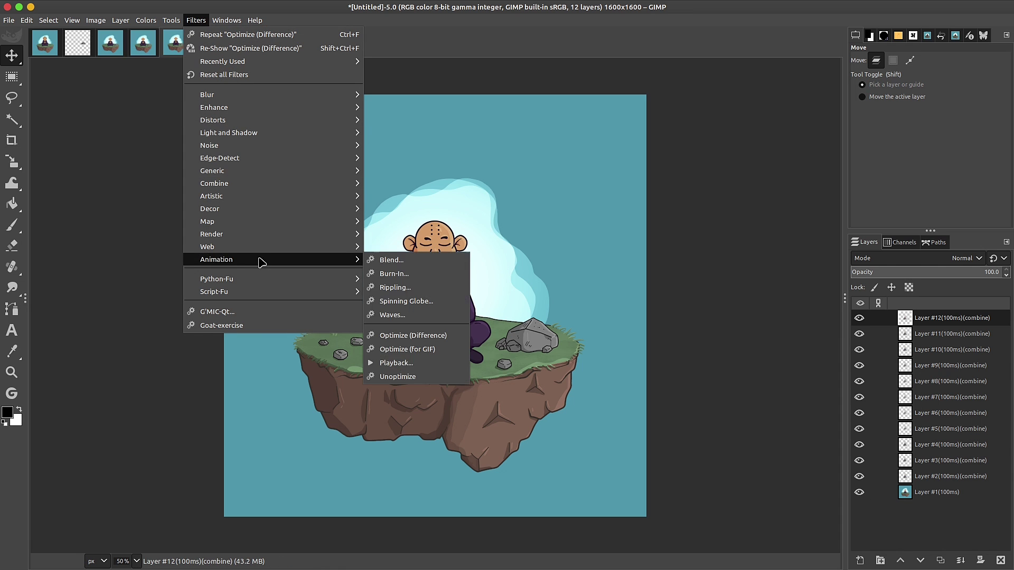
left_click(419, 367)
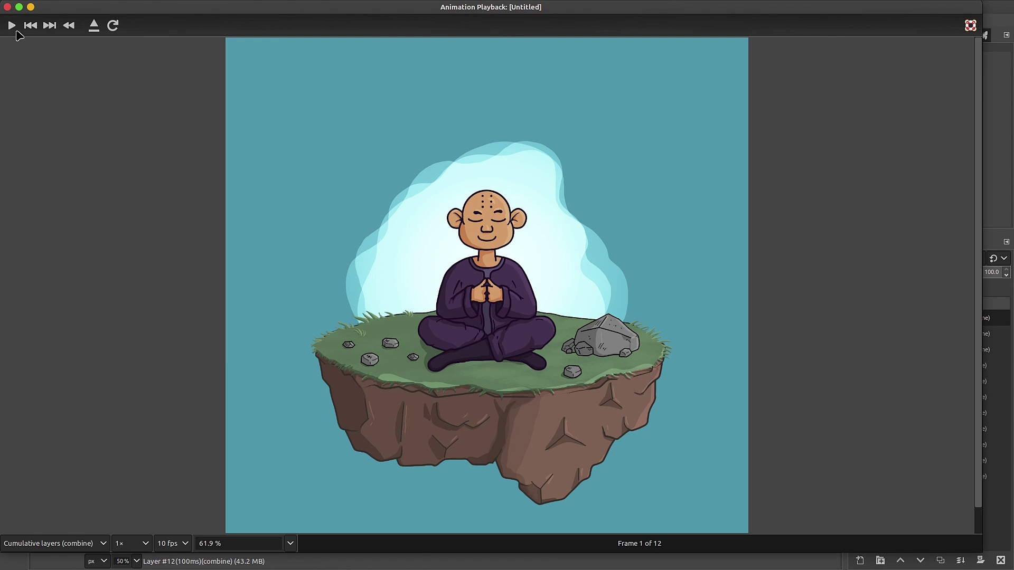
left_click(16, 32)
key("Escape")
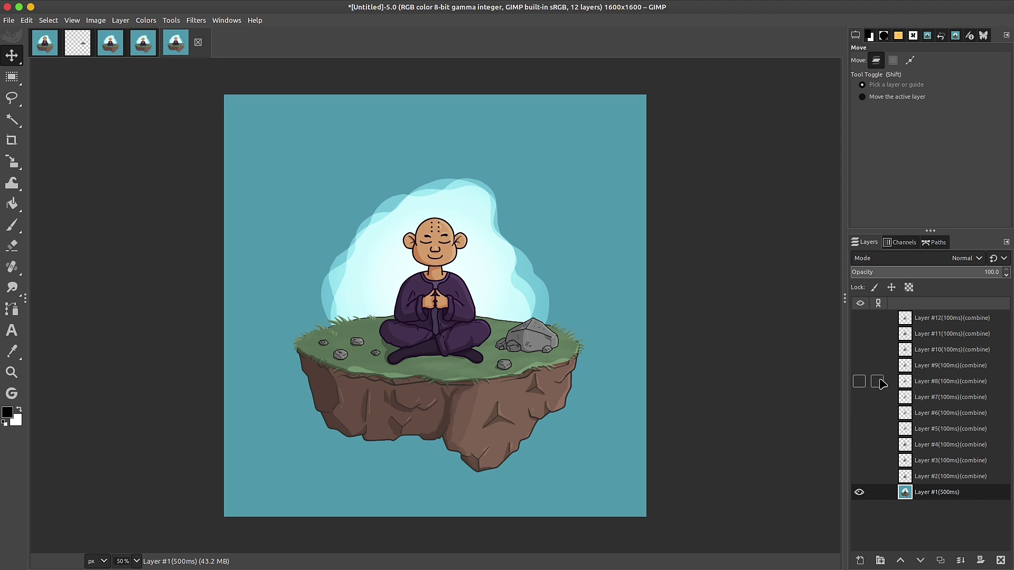
Step: Check Layer #9, Layer #1 and Layer #8 individually, restore all layers, and open the export dialog
left_click(859, 367, "shift")
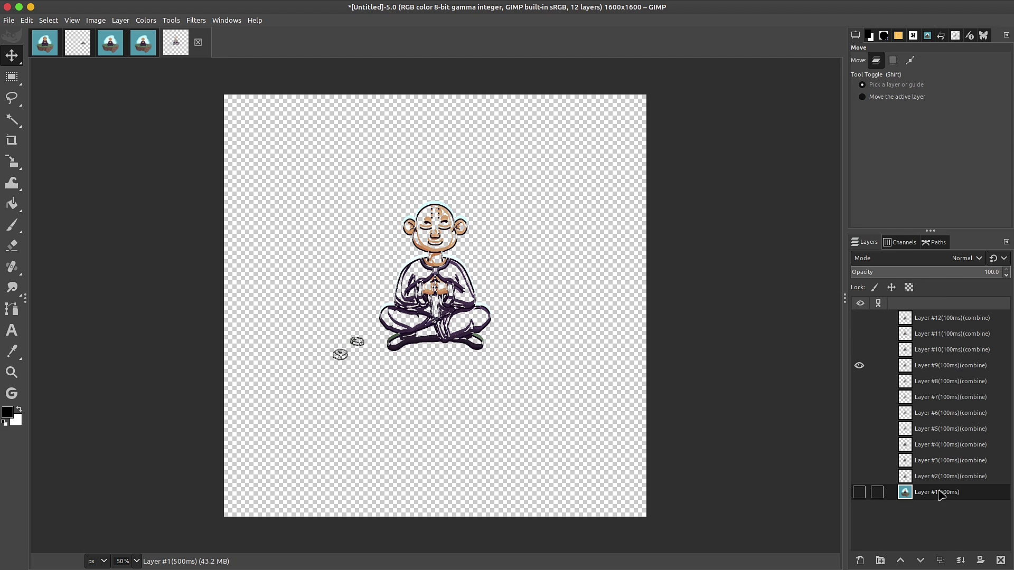
left_click(858, 492, "shift")
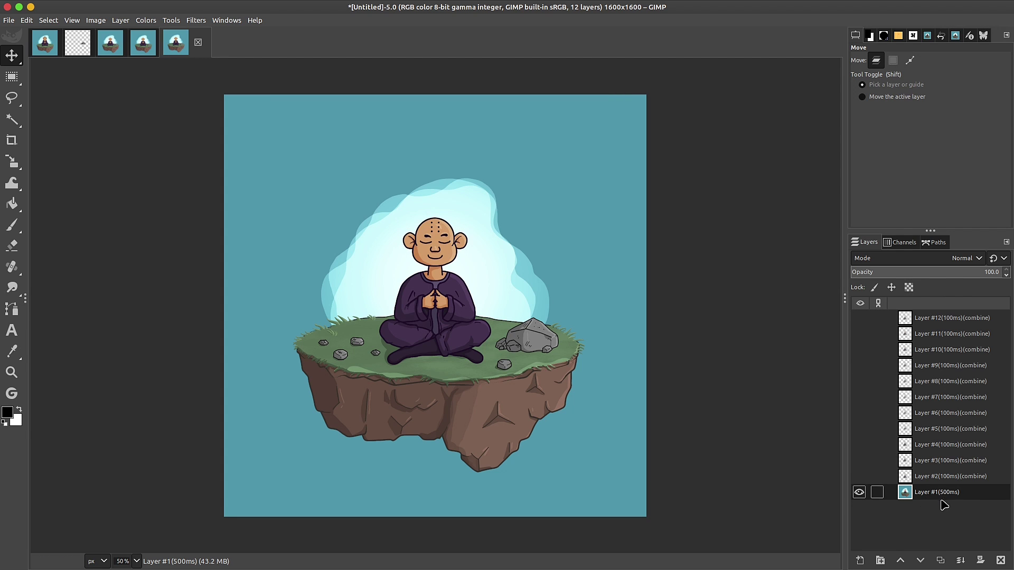
left_click(859, 382)
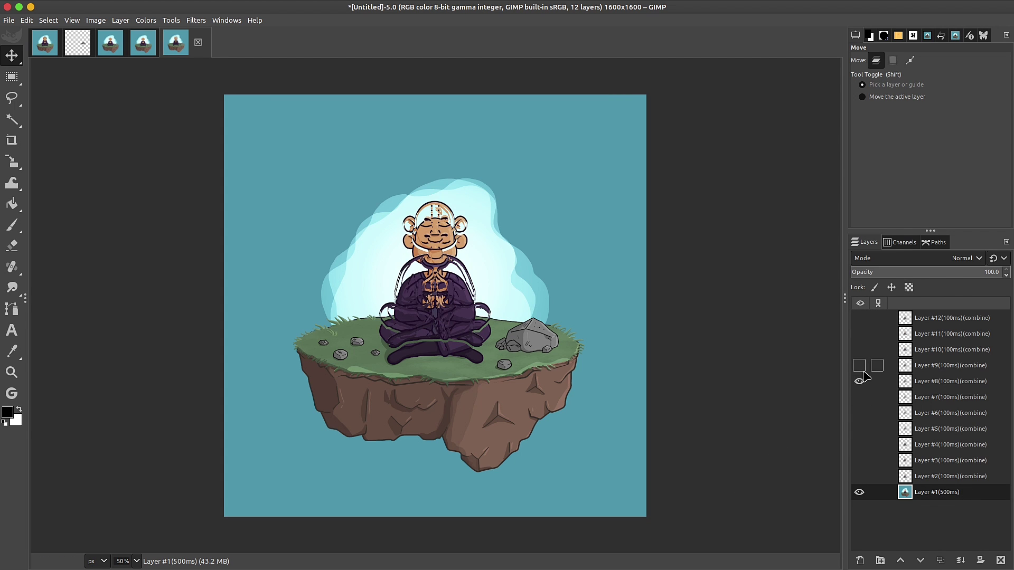
left_click(859, 382, "shift")
left_click(859, 382, "shift")
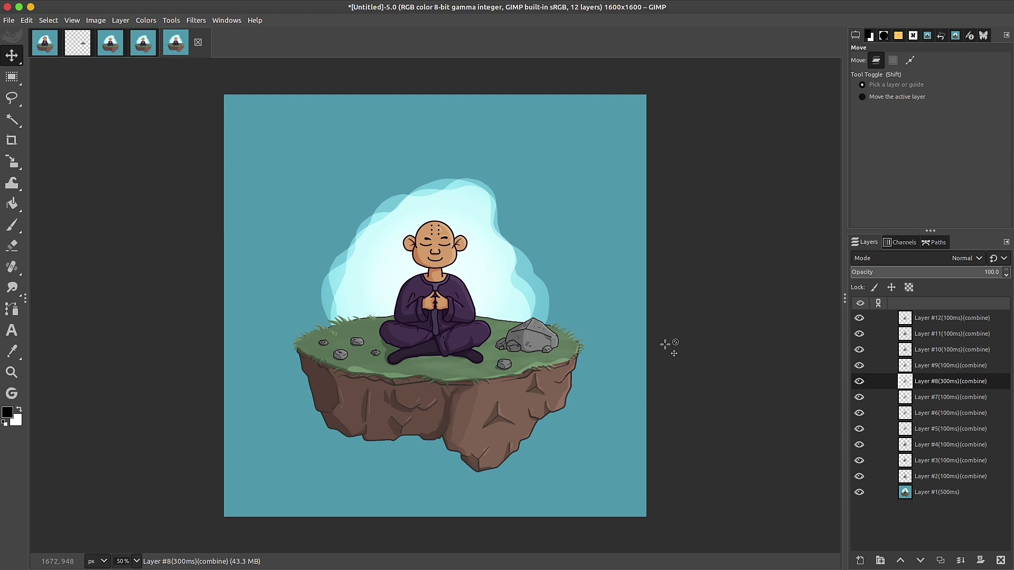
key("ctrl+shift+e")
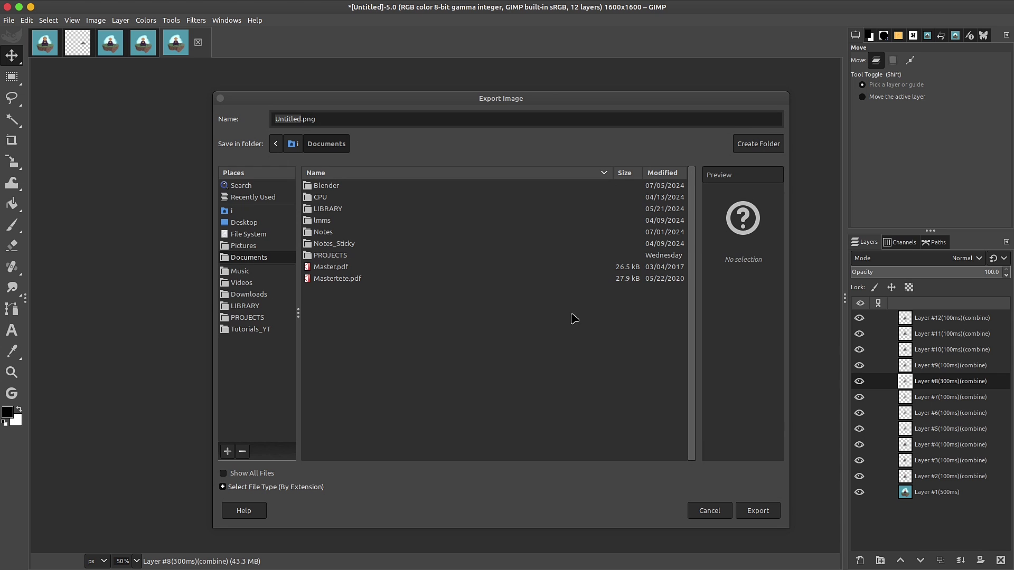
Step: Cancel the export, restart it with File > Export As, and name the file meditation.gif
left_click(709, 511)
left_click(9, 20)
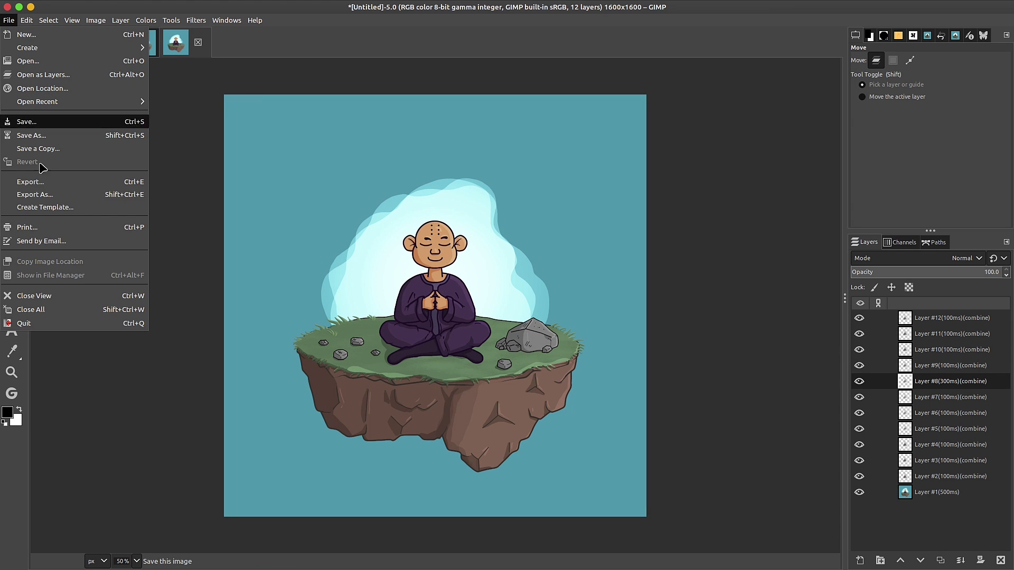
left_click(47, 195)
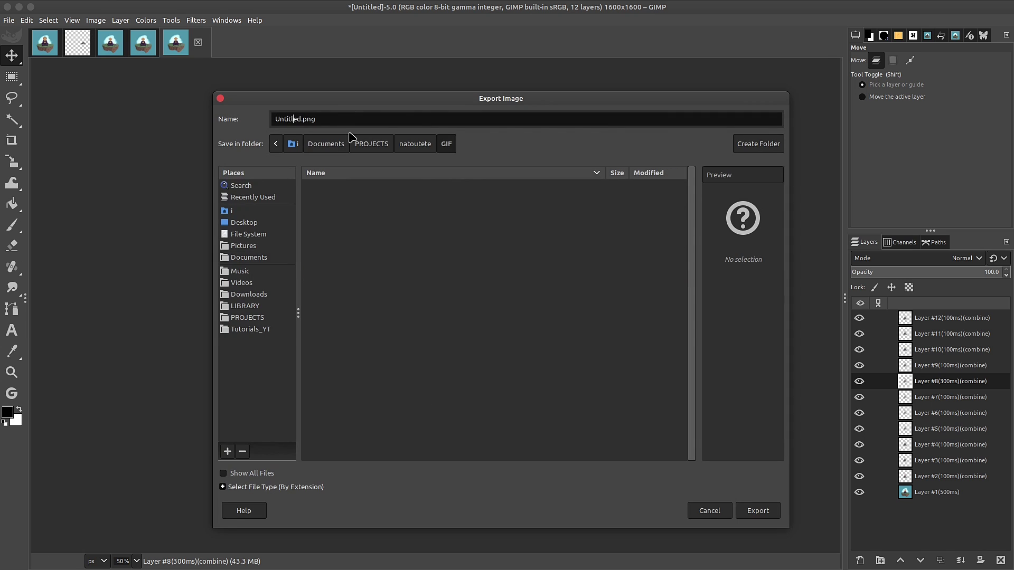
left_click(232, 486)
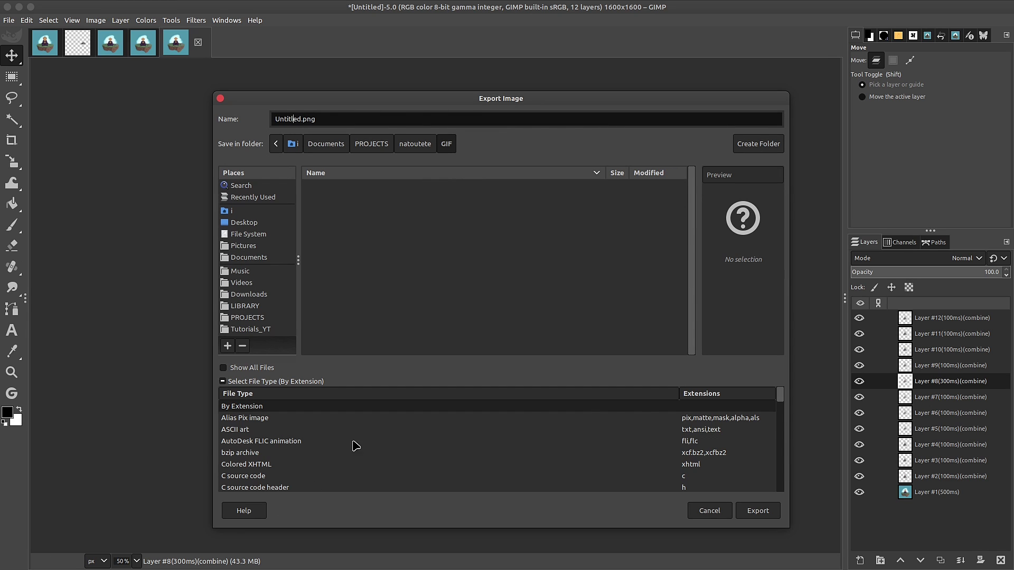
left_click(238, 380)
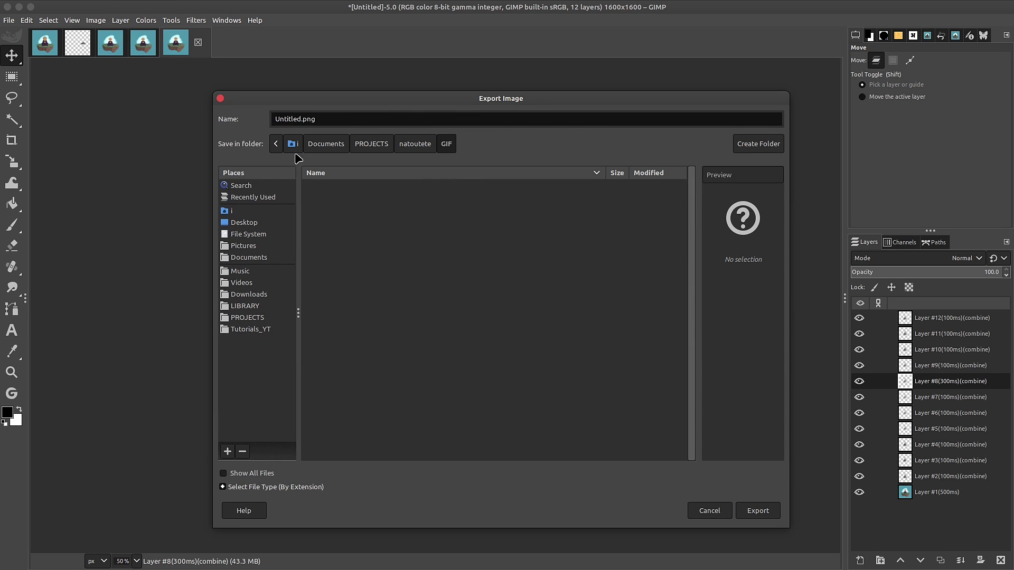
left_click_drag(322, 119, 264, 119)
type("meditation.gif")
Step: Export to reach the GIF options and turn on As animation with Loop forever
left_click(758, 511)
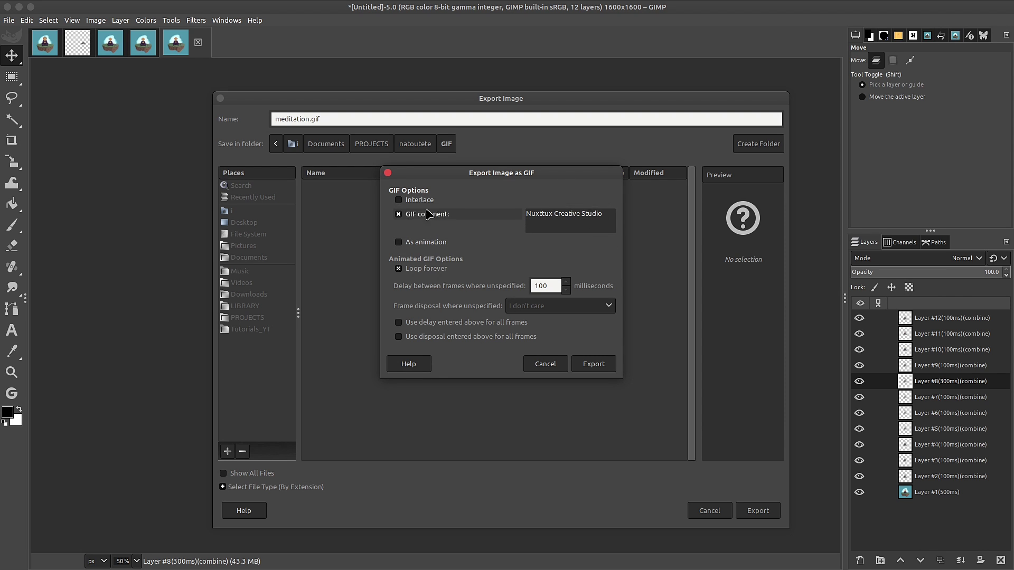
left_click(398, 242)
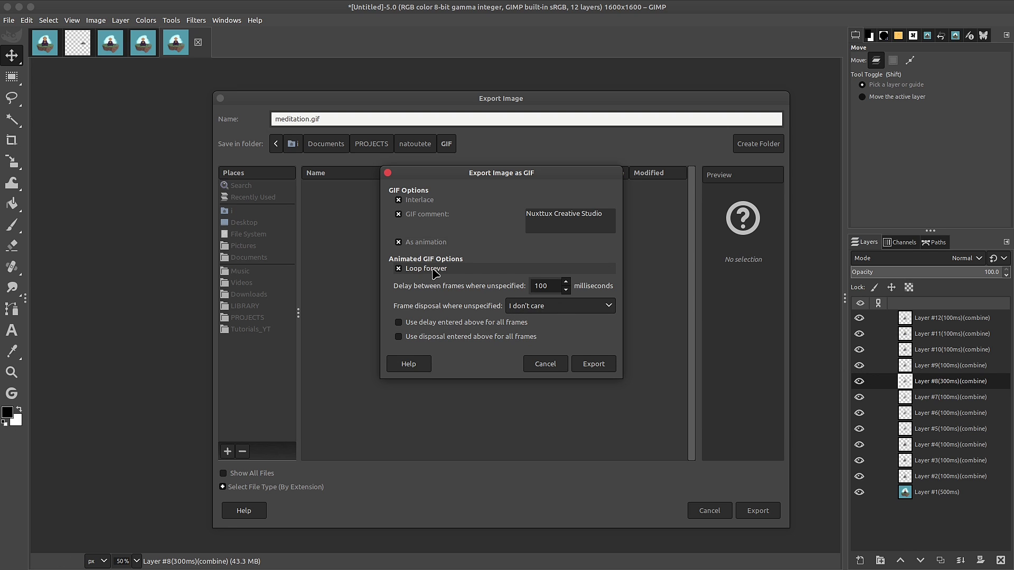
left_click(399, 270)
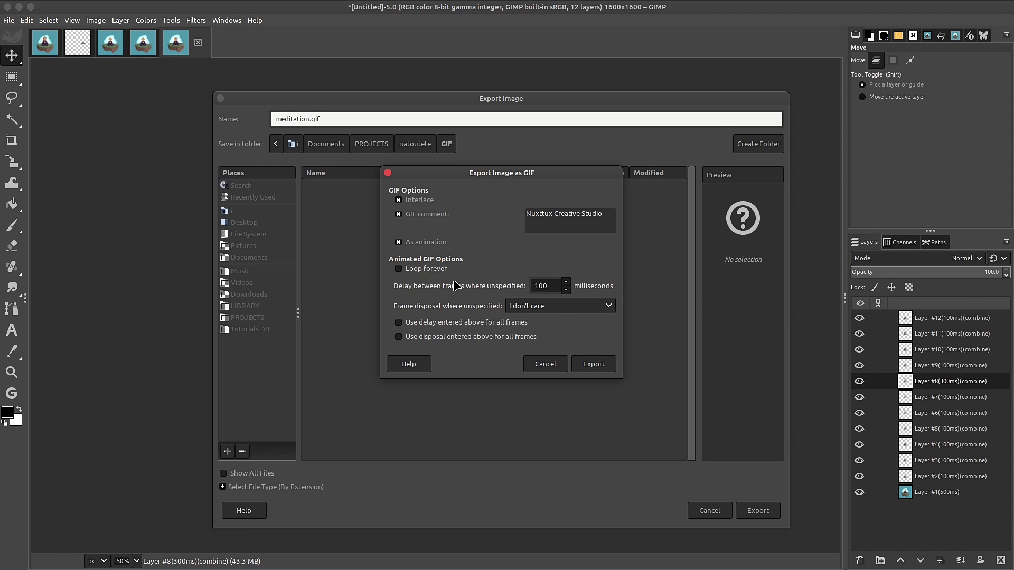
left_click(400, 269)
Step: Keep the frame delay at 100 ms and set frame disposal to Cumulative layers (combine)
left_click(547, 287)
type("00")
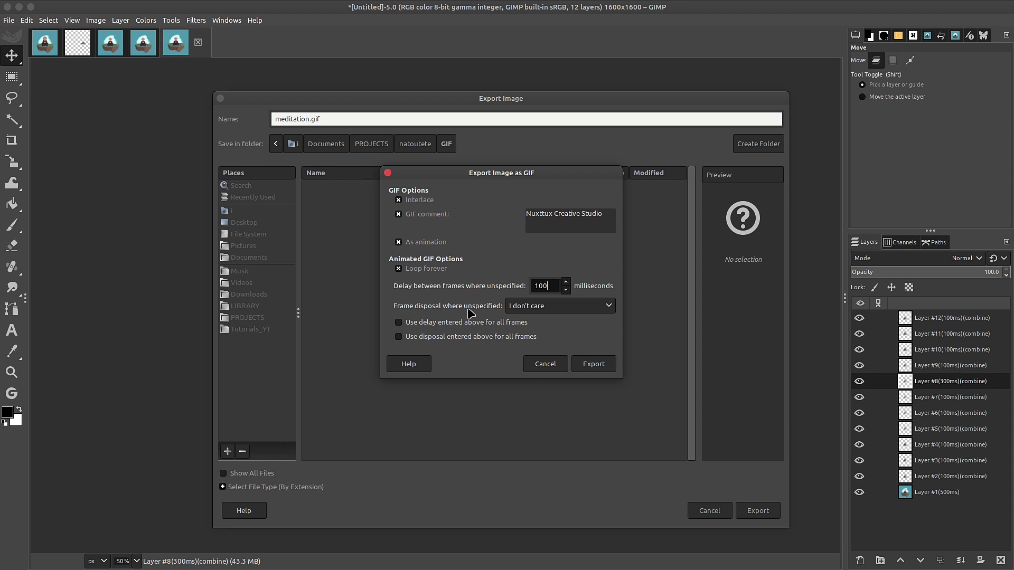
left_click(561, 311)
left_click(821, 336)
left_click(607, 306)
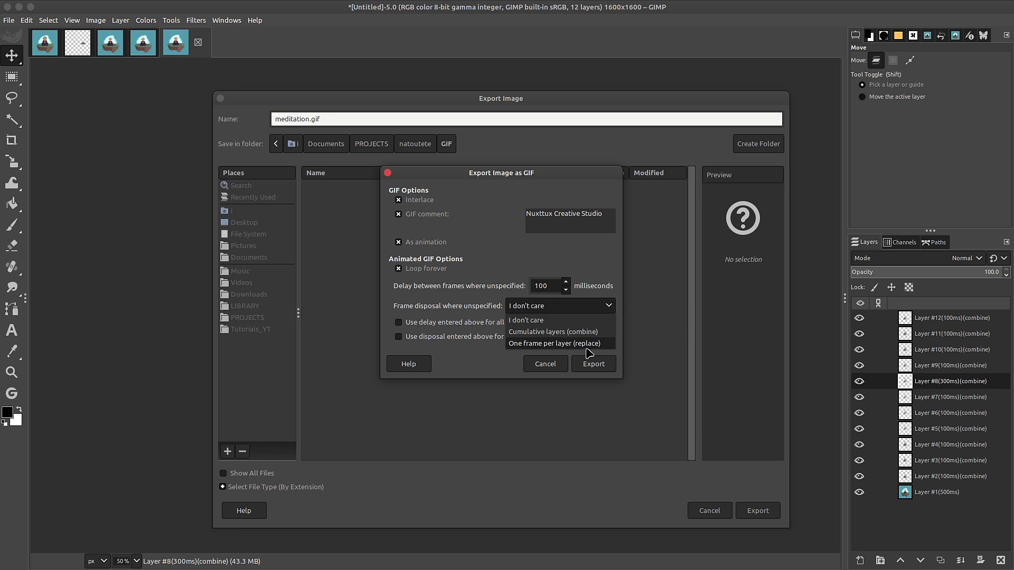
left_click(602, 316)
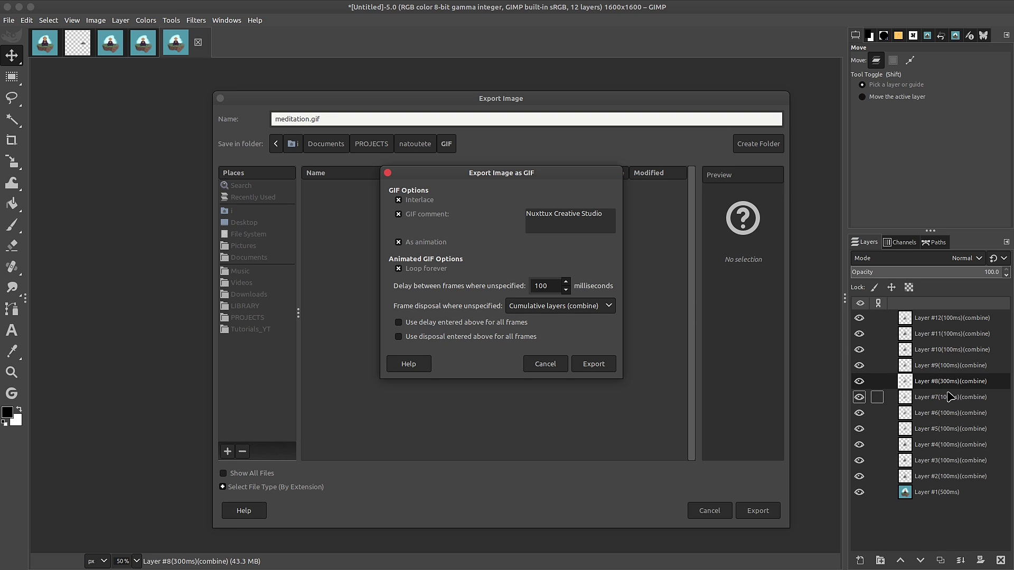
Step: Confirm Cumulative layers disposal and export the animated meditation.gif
left_click(554, 288)
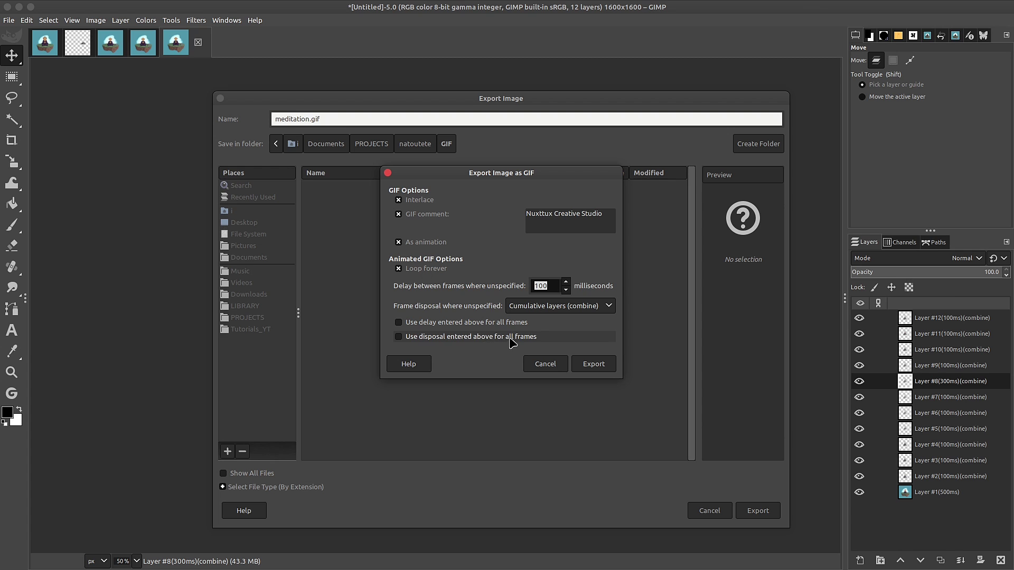
left_click(544, 307)
left_click(599, 311)
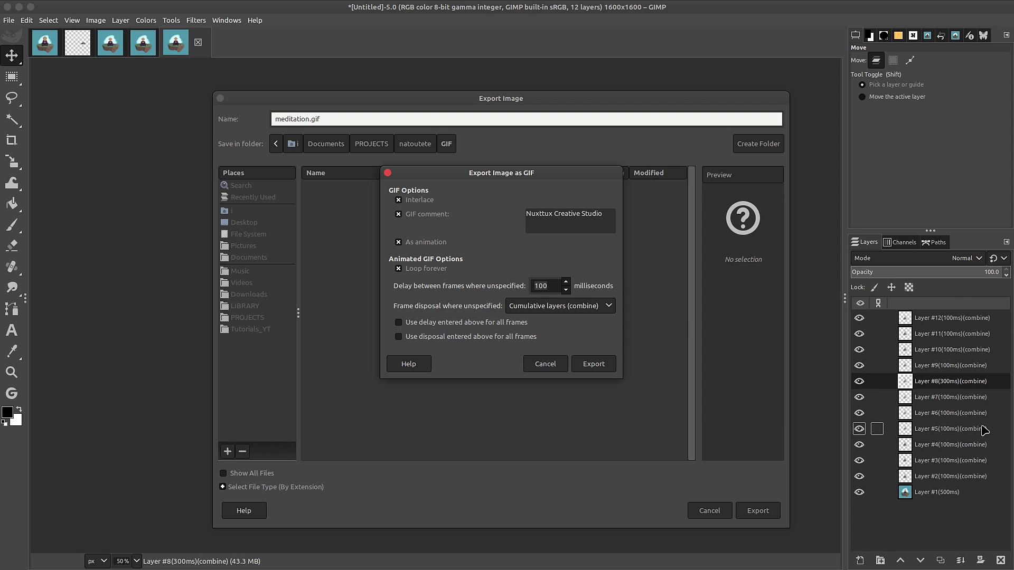
left_click(606, 312)
left_click(586, 343)
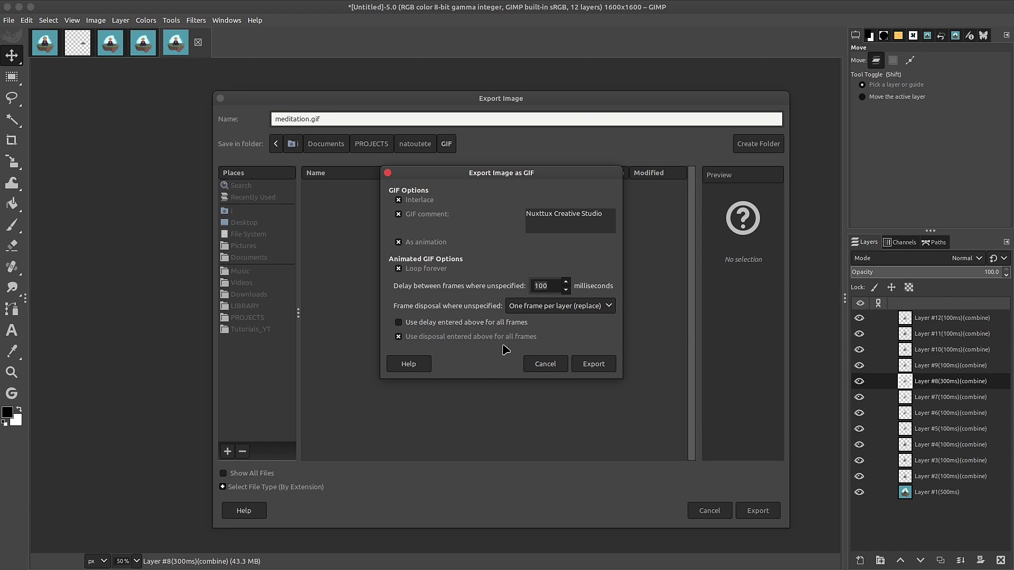
left_click(547, 312)
left_click(552, 335)
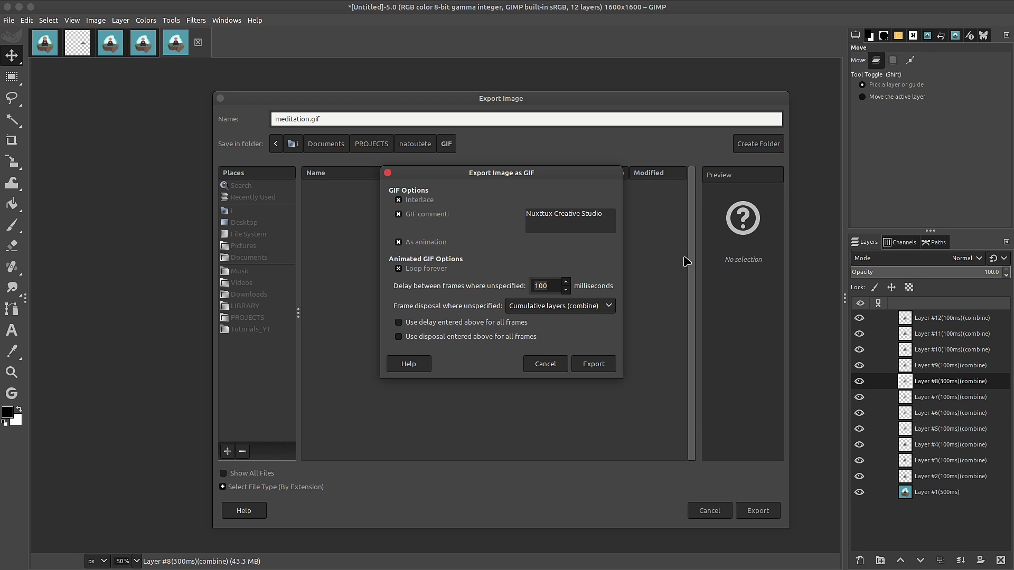
left_click(594, 365)
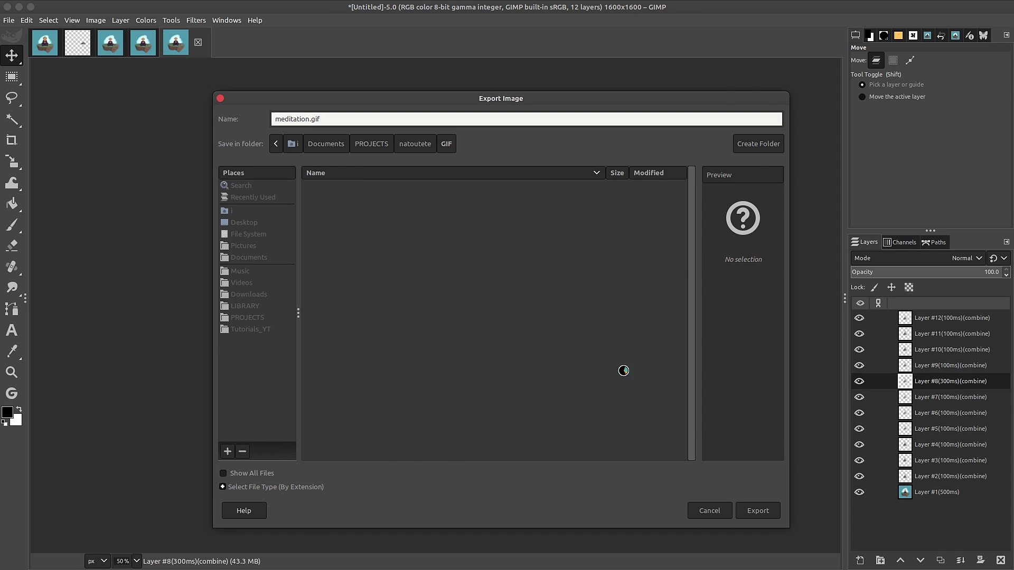